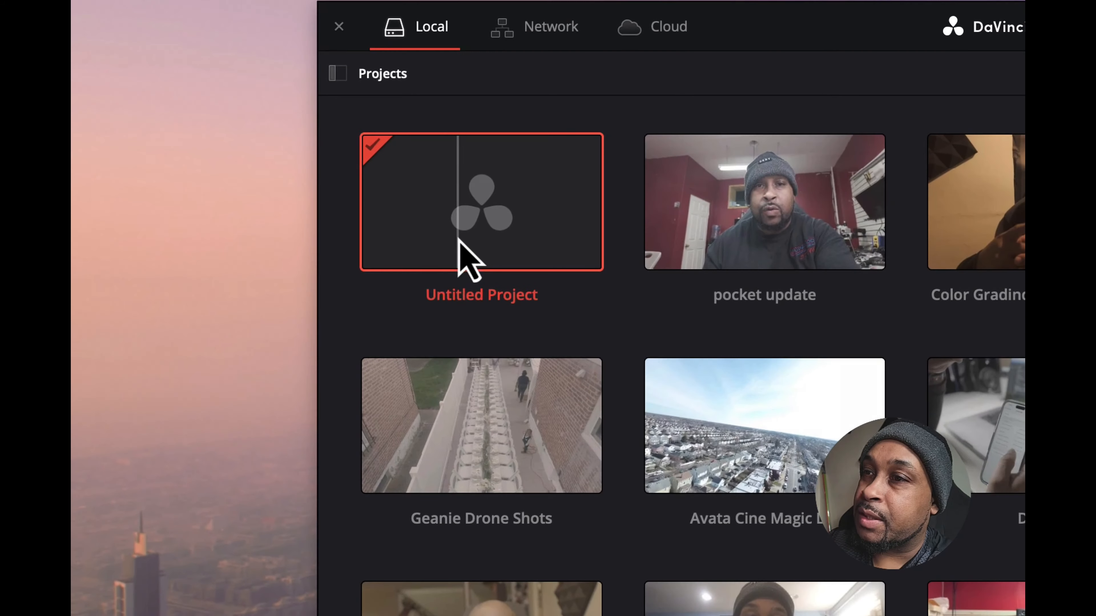
# Step: Open Untitled Project and browse the media storage to the Avata day 2 folder on Project Drive
pyautogui.doubleClick(458, 240)
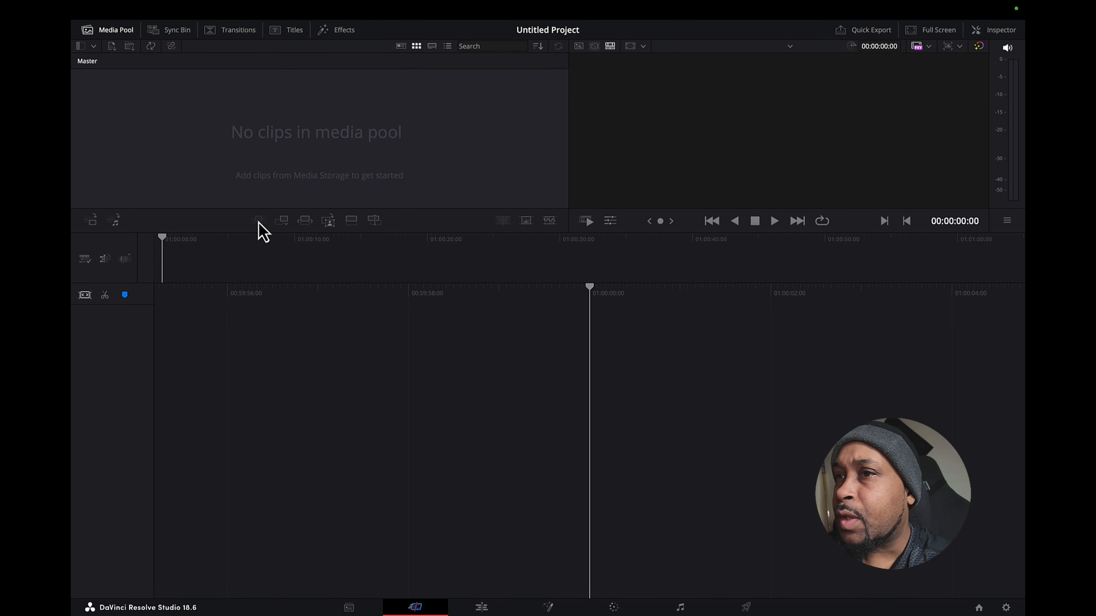
pyautogui.click(349, 607)
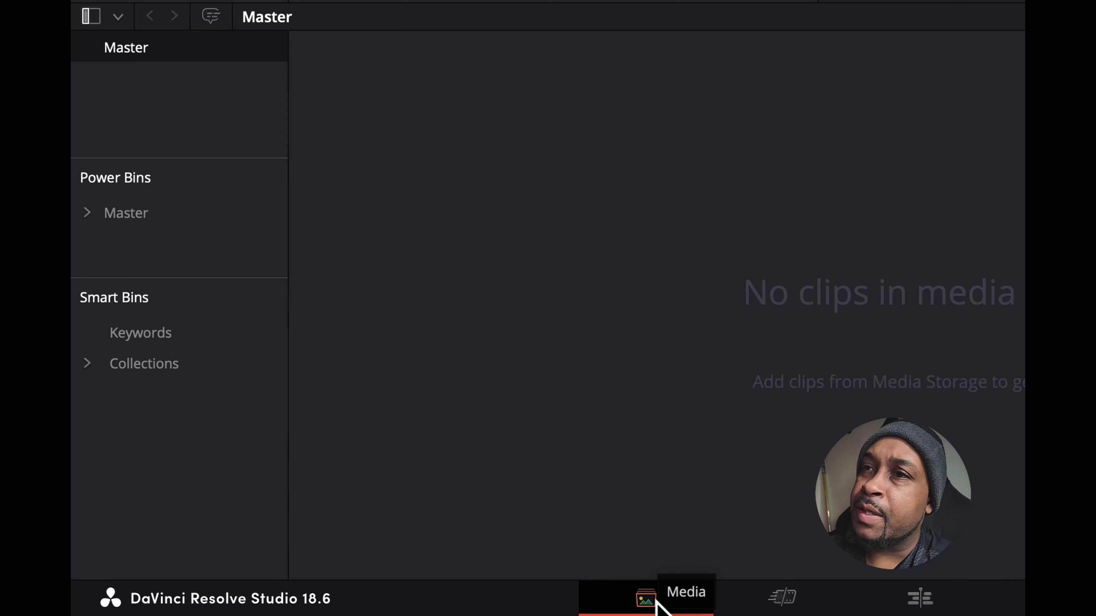
pyautogui.click(210, 249)
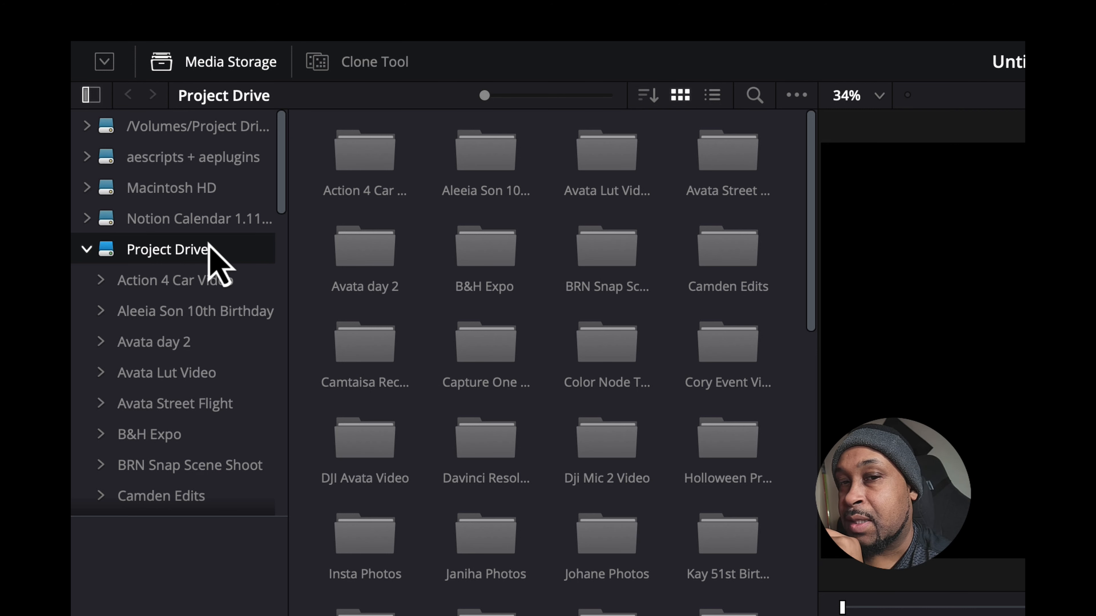
pyautogui.scroll(-2, 208, 384)
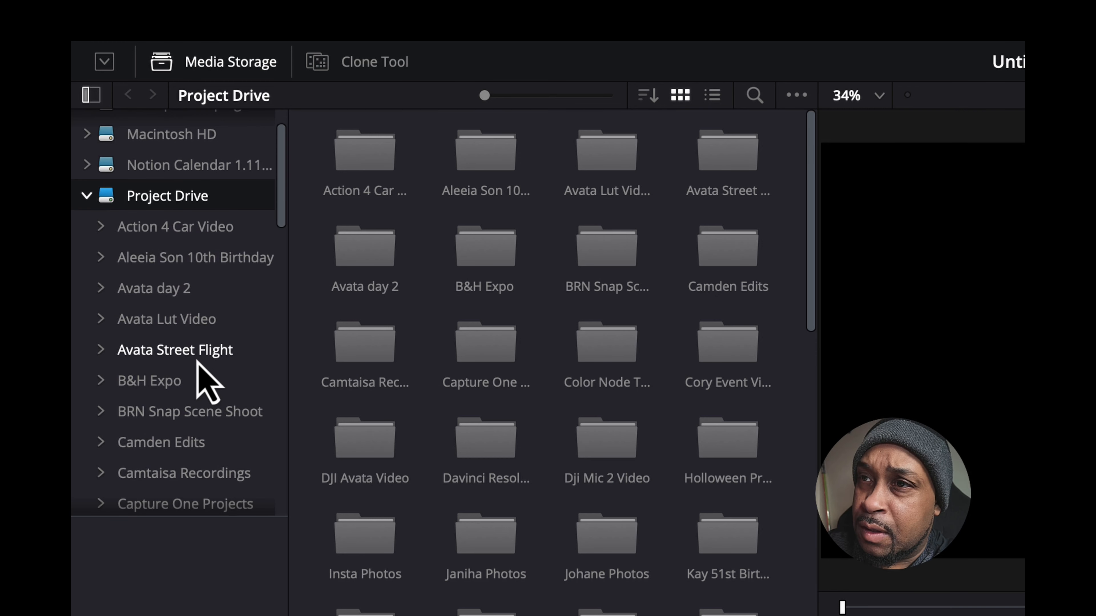
pyautogui.scroll(1, 208, 384)
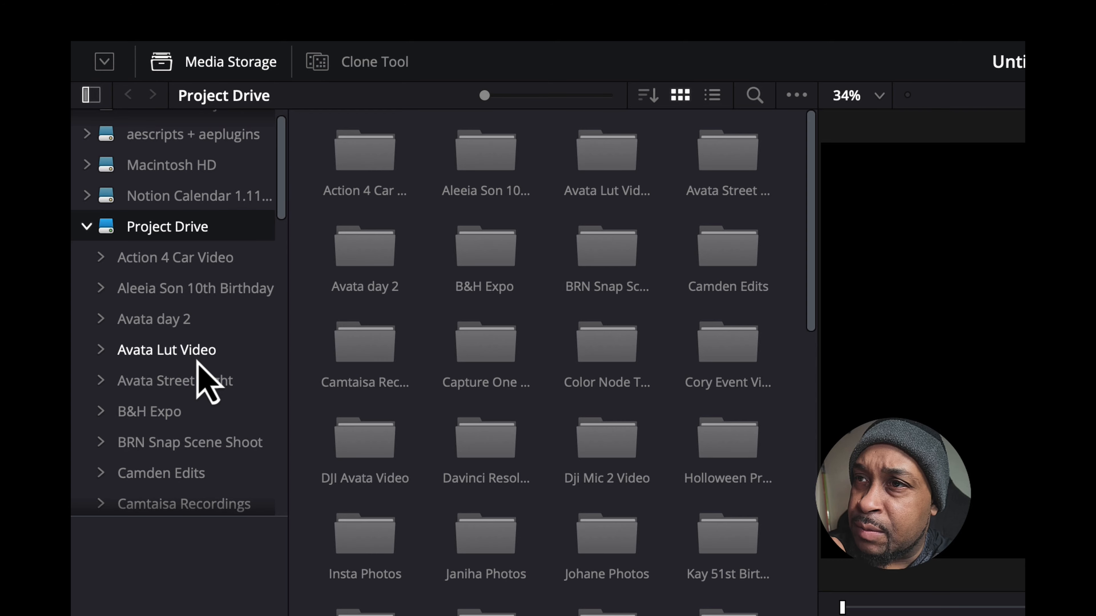
pyautogui.scroll(1, 201, 367)
pyautogui.click(178, 330)
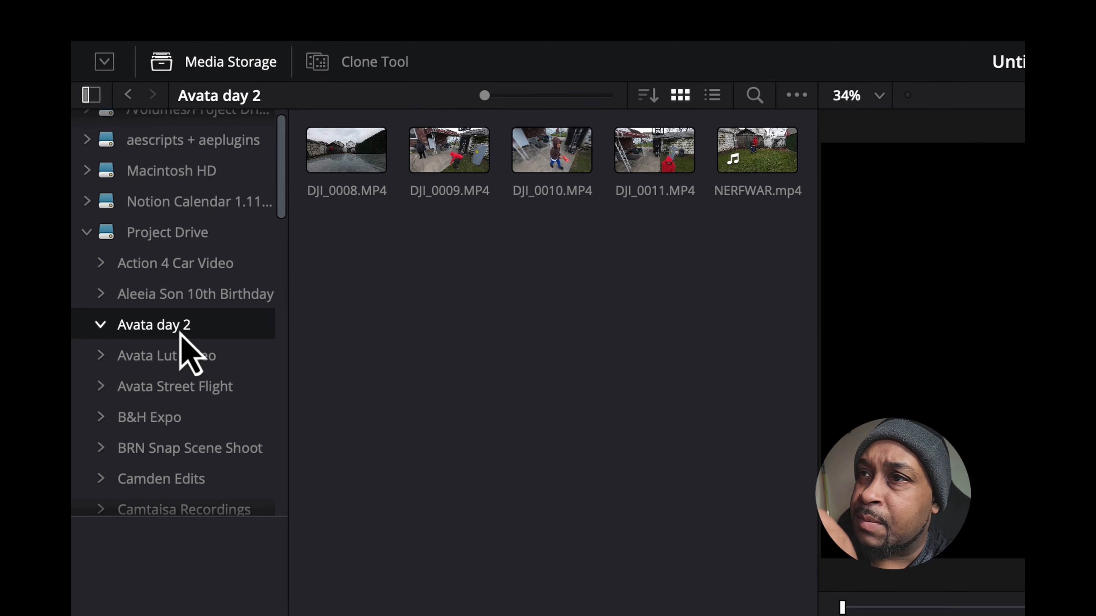
# Step: Add DJI_0009.MP4 to the media pool and change the project frame rate to match the clip
pyautogui.click(453, 162)
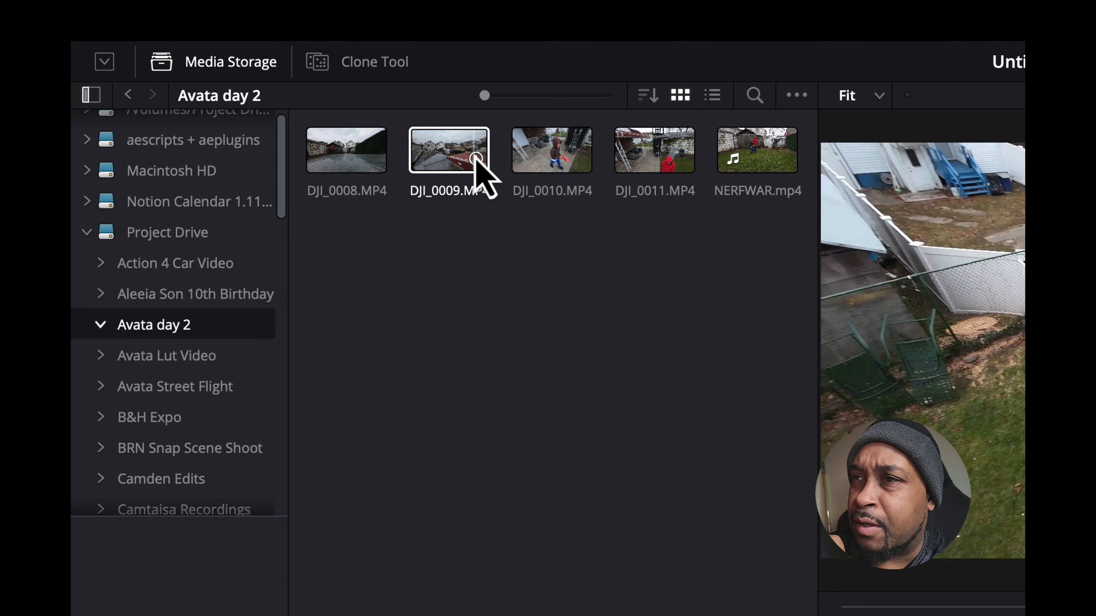
pyautogui.moveTo(455, 156); pyautogui.dragTo(457, 615)
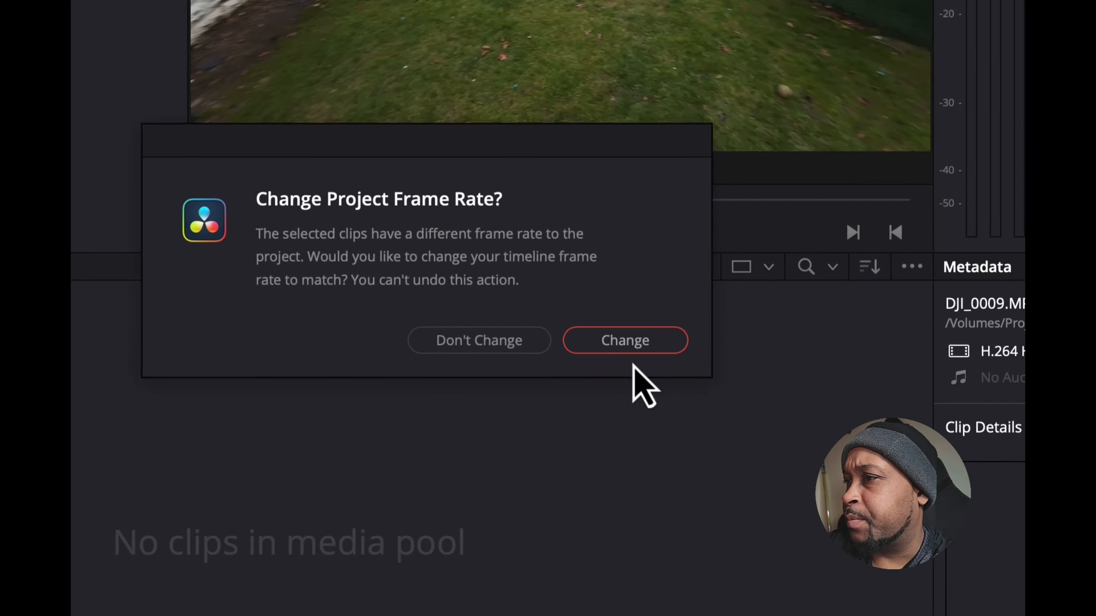
pyautogui.click(612, 330)
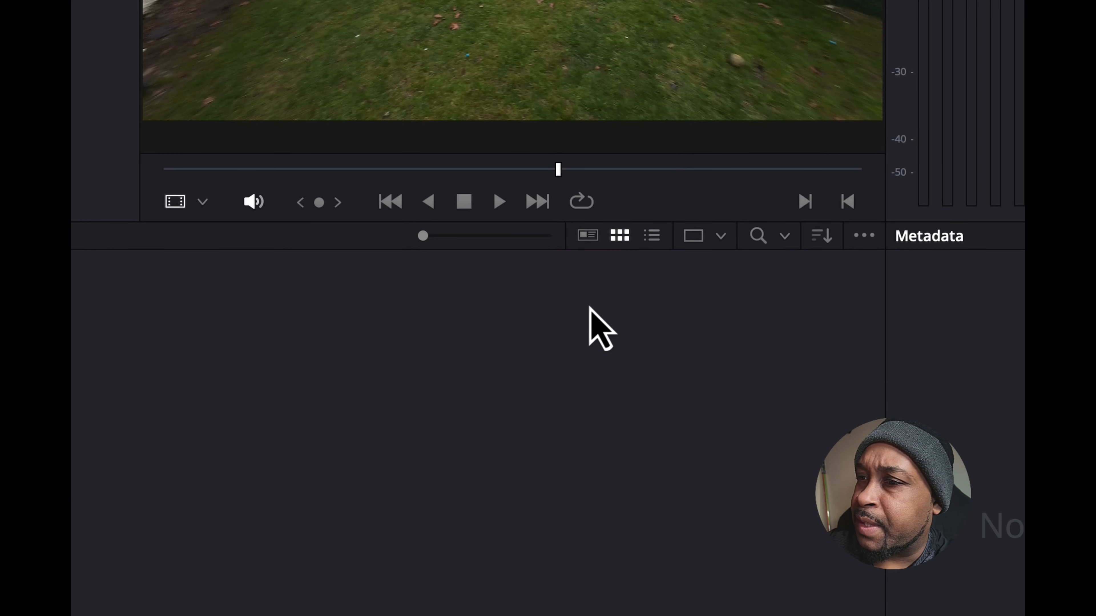
# Step: Switch to the Edit page and play the opening of Timeline 1 to review the footage, stopping at about 9 seconds
pyautogui.click(580, 600)
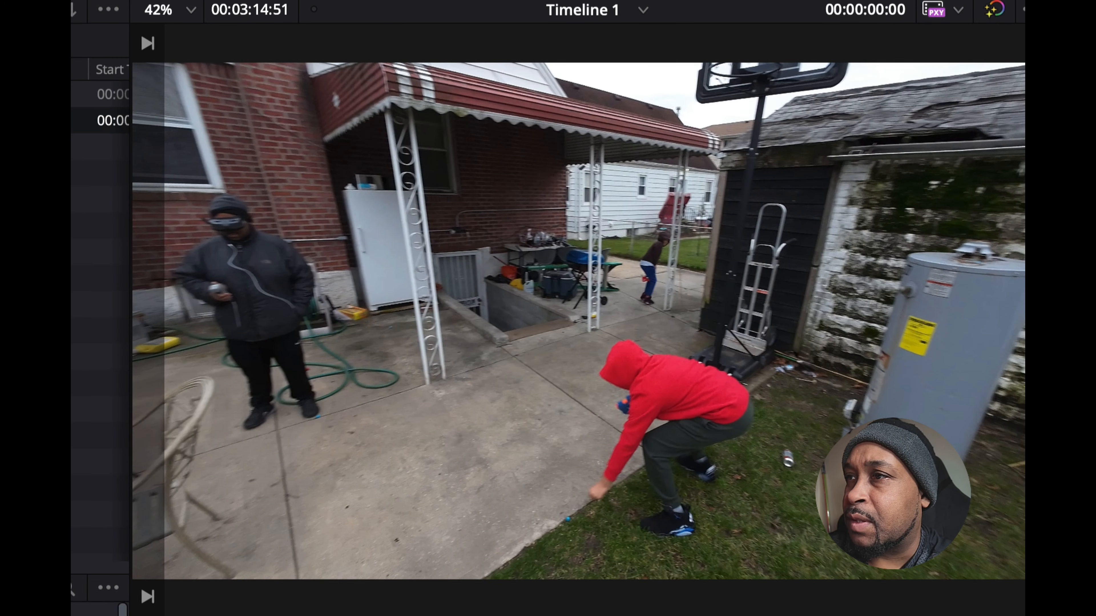
pyautogui.press('space')
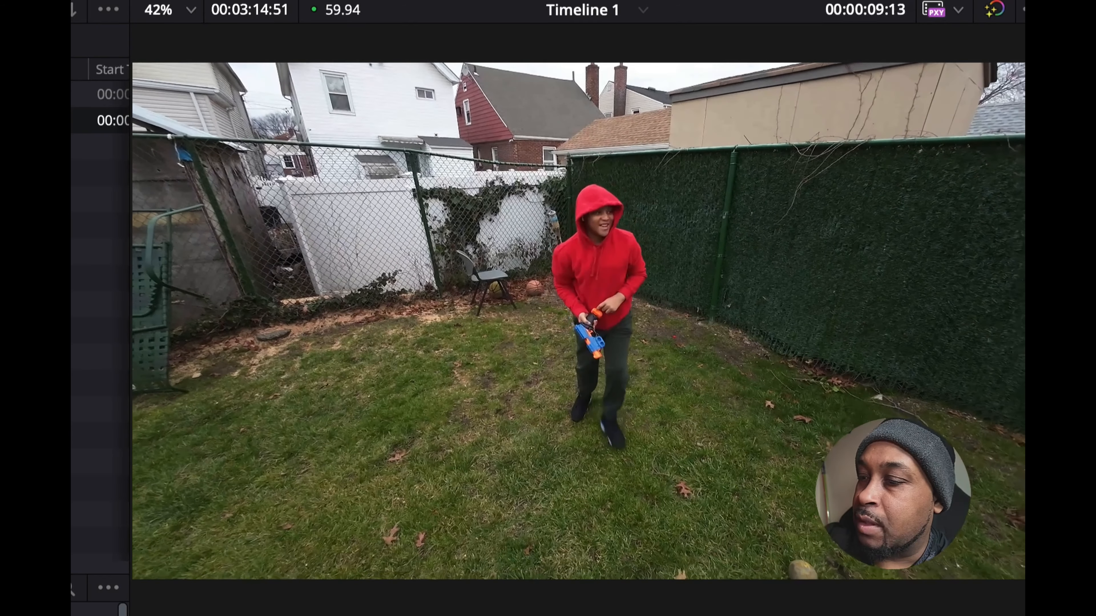
pyautogui.press('space')
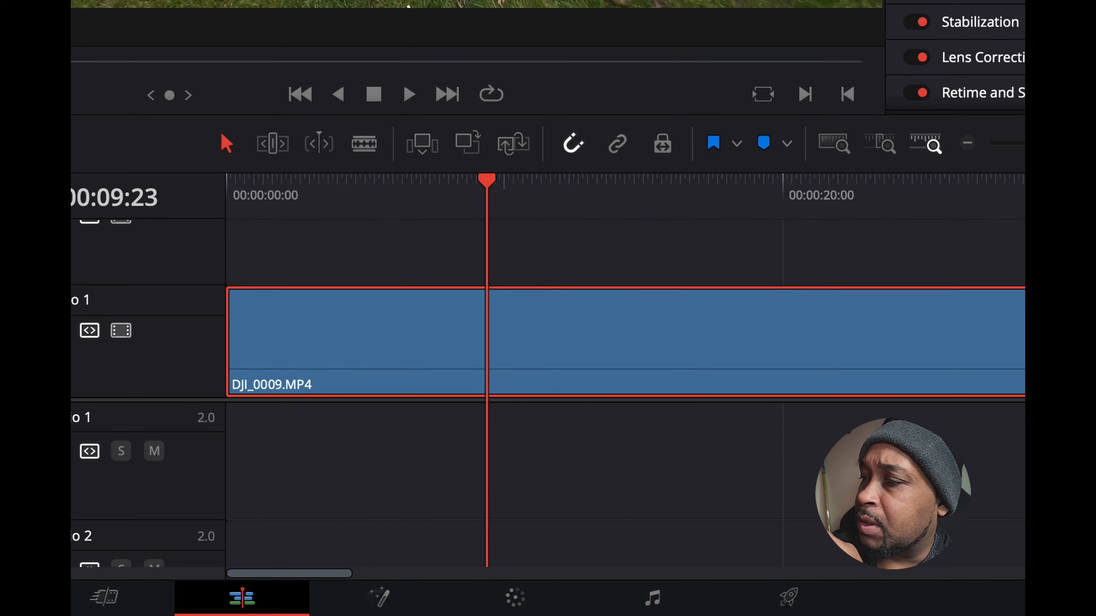
# Step: Go to the Color page and show the Primaries color wheels for the DJI_0009.MP4 clip
pyautogui.click(516, 599)
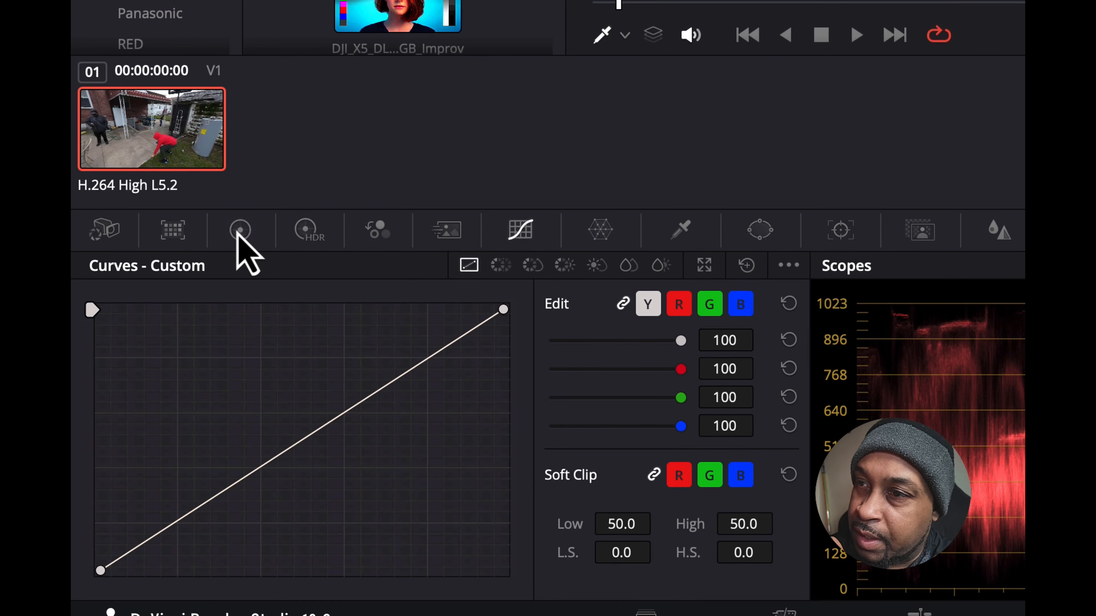
pyautogui.click(240, 230)
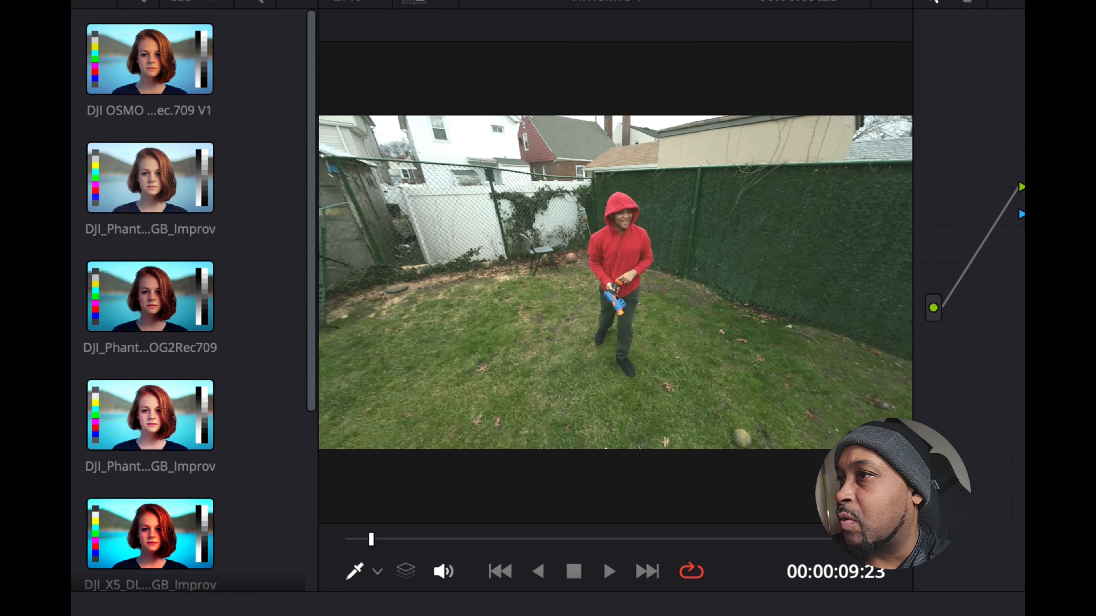
# Step: Play the clip on the Color page in two stretches to review the color balance, stopping at about 43 seconds
pyautogui.press('space')
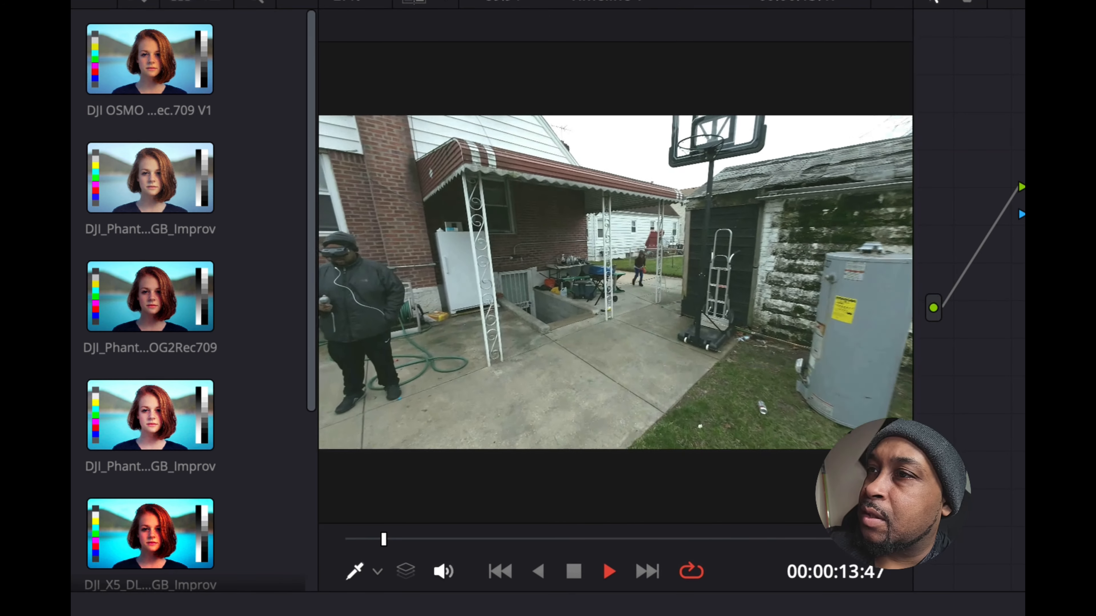
pyautogui.press('space')
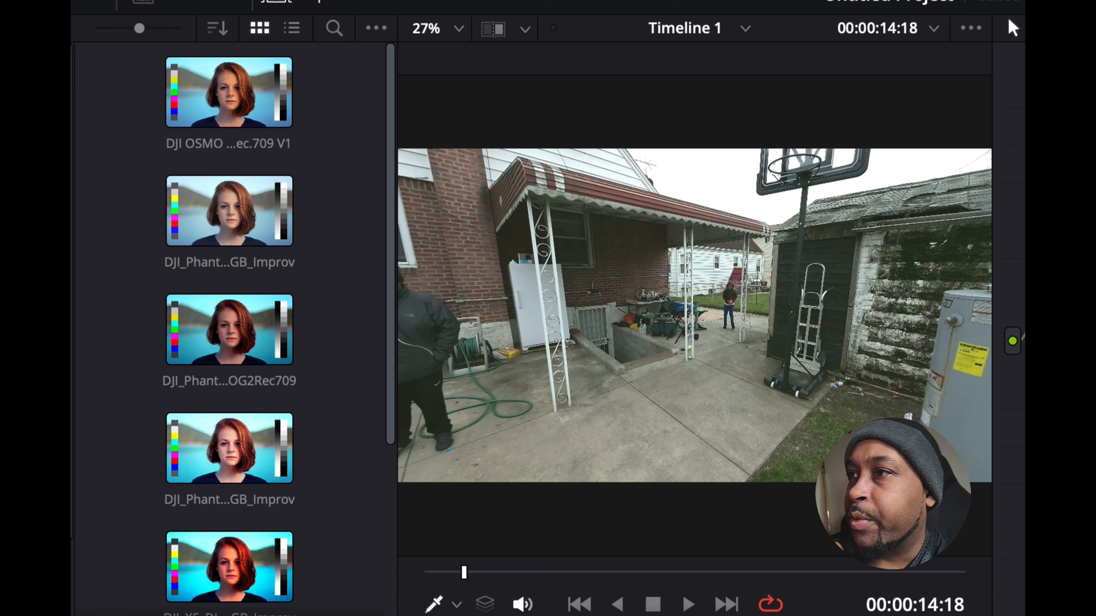
pyautogui.press('space')
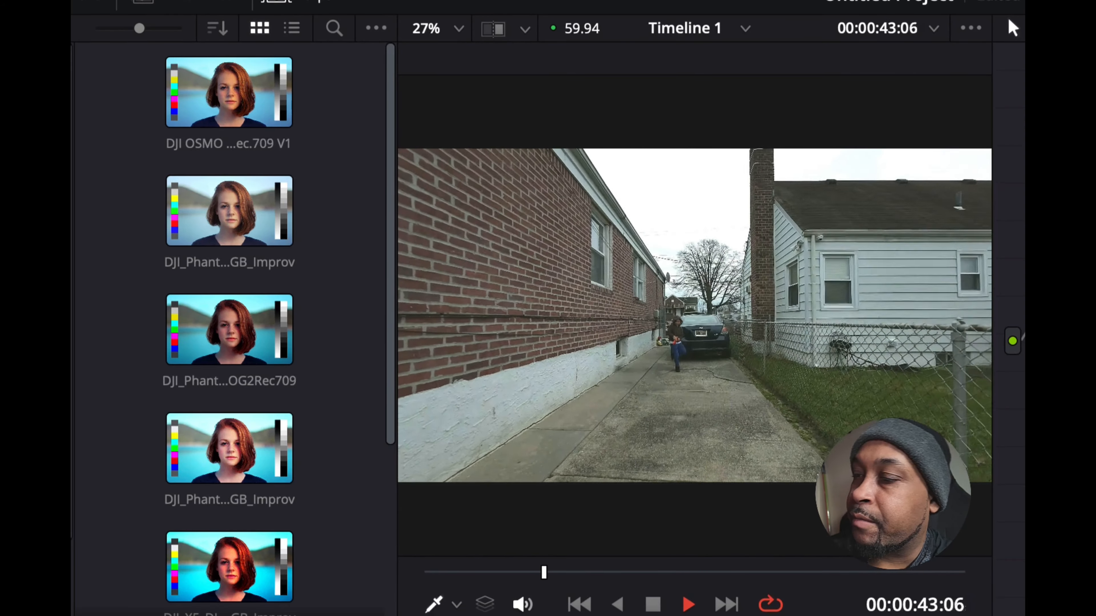
pyautogui.press('space')
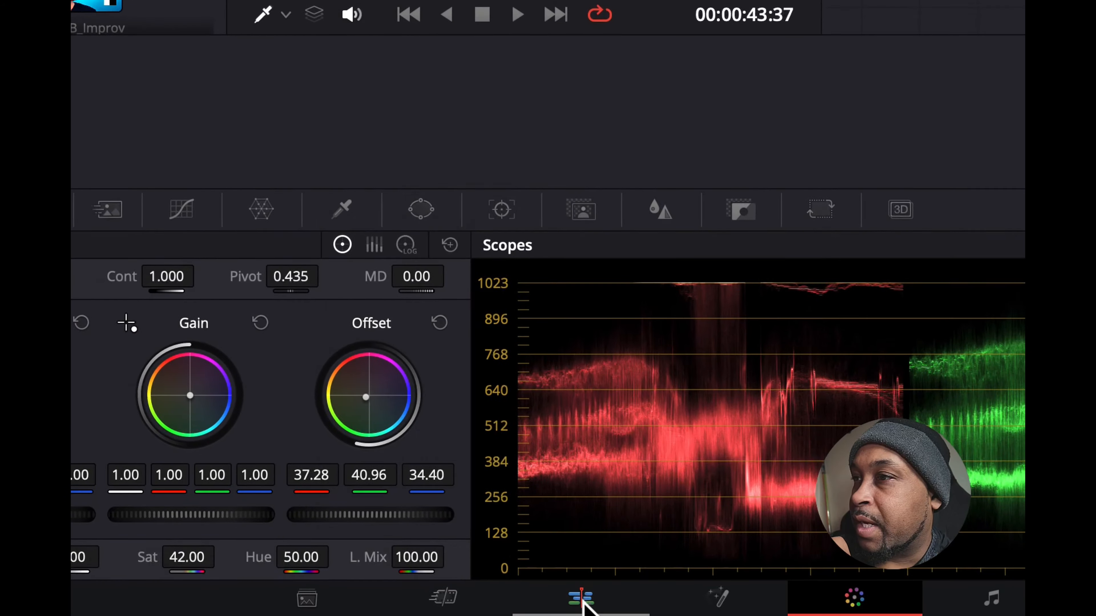
# Step: Return to the Edit page, move the playhead back to about 9 seconds and play the timeline
pyautogui.click(581, 599)
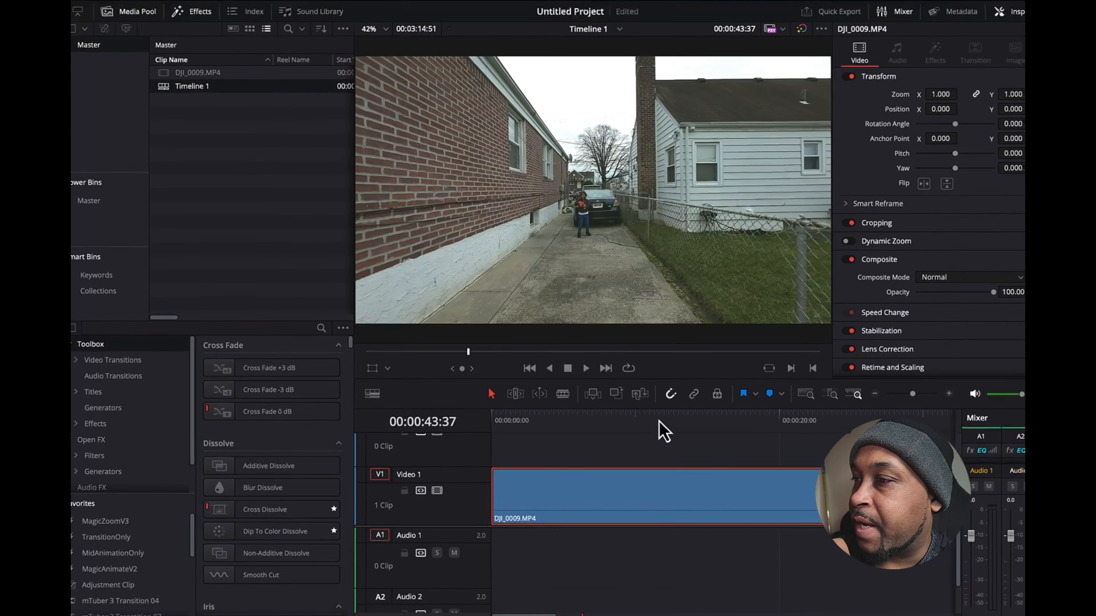
pyautogui.click(640, 426)
pyautogui.moveTo(640, 427)
pyautogui.mouseDown()
pyautogui.moveTo(602, 427)
pyautogui.moveTo(631, 428)
pyautogui.moveTo(622, 429)
pyautogui.mouseUp()
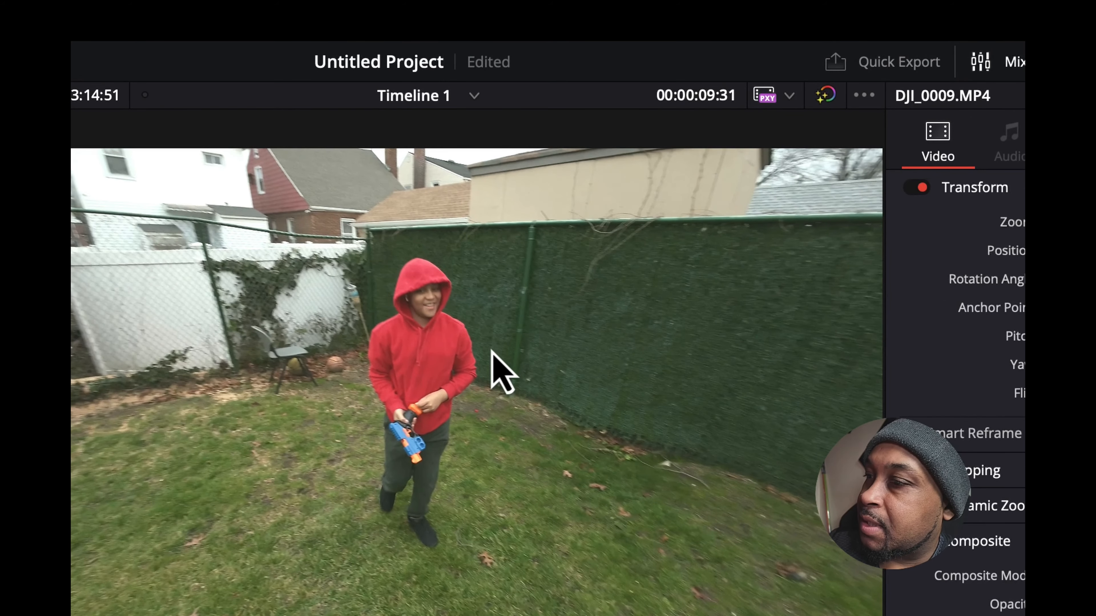
pyautogui.press('space')
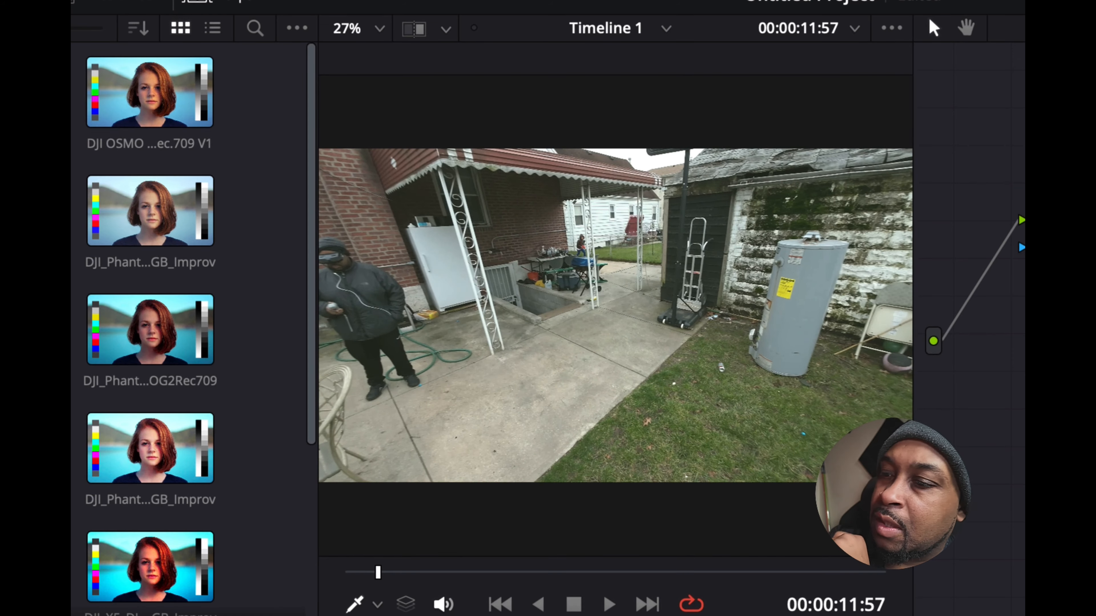
# Step: Play the clip on the Color and Edit pages to check the grade, stopping at about 34 seconds
pyautogui.press('space')
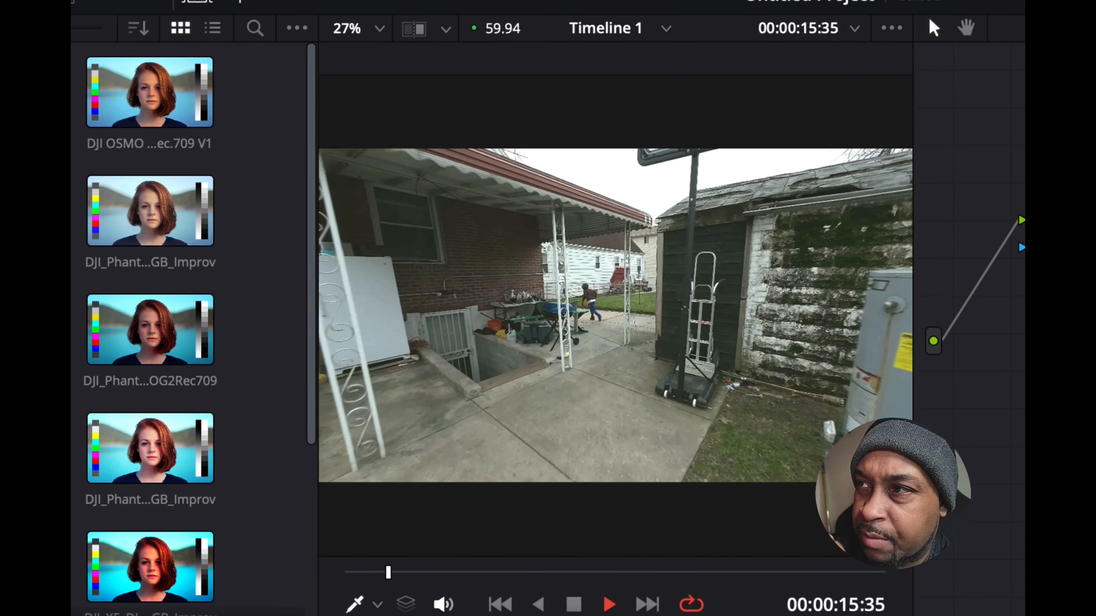
pyautogui.press('space')
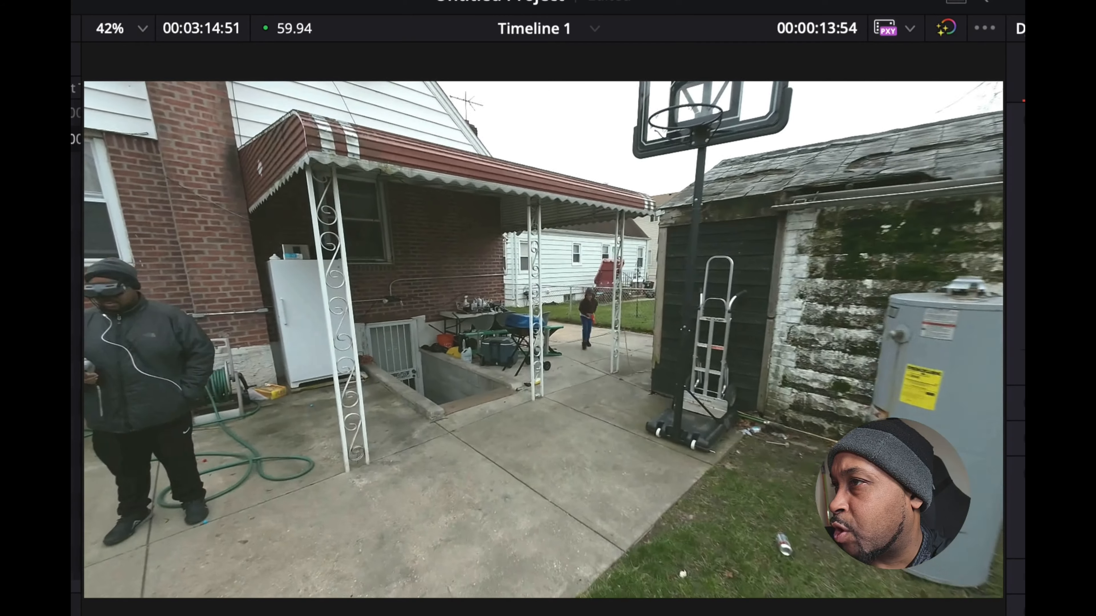
pyautogui.press('space')
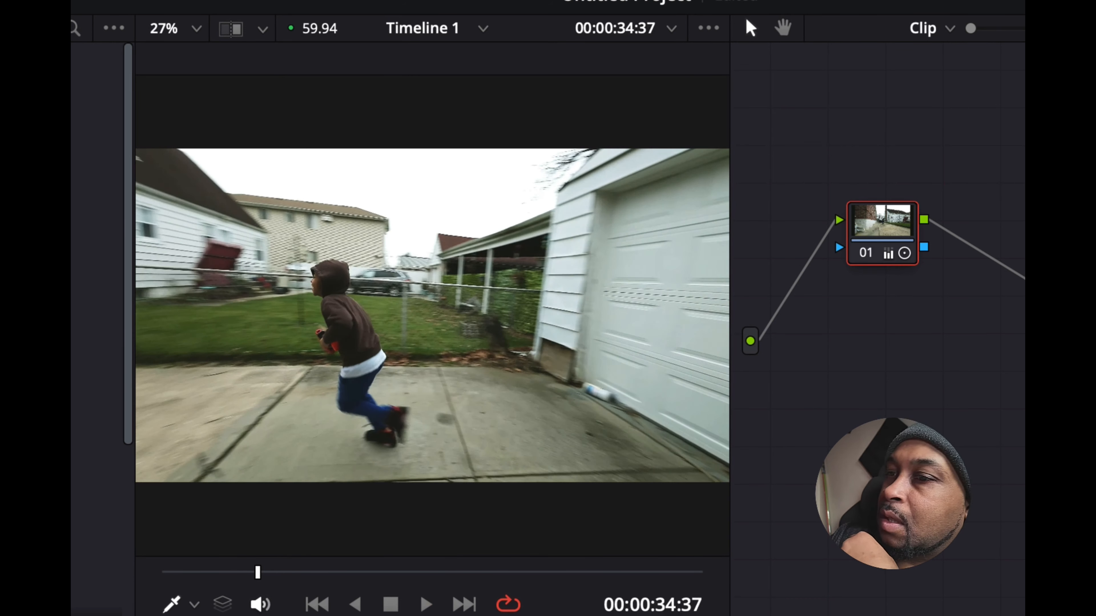
pyautogui.press('space')
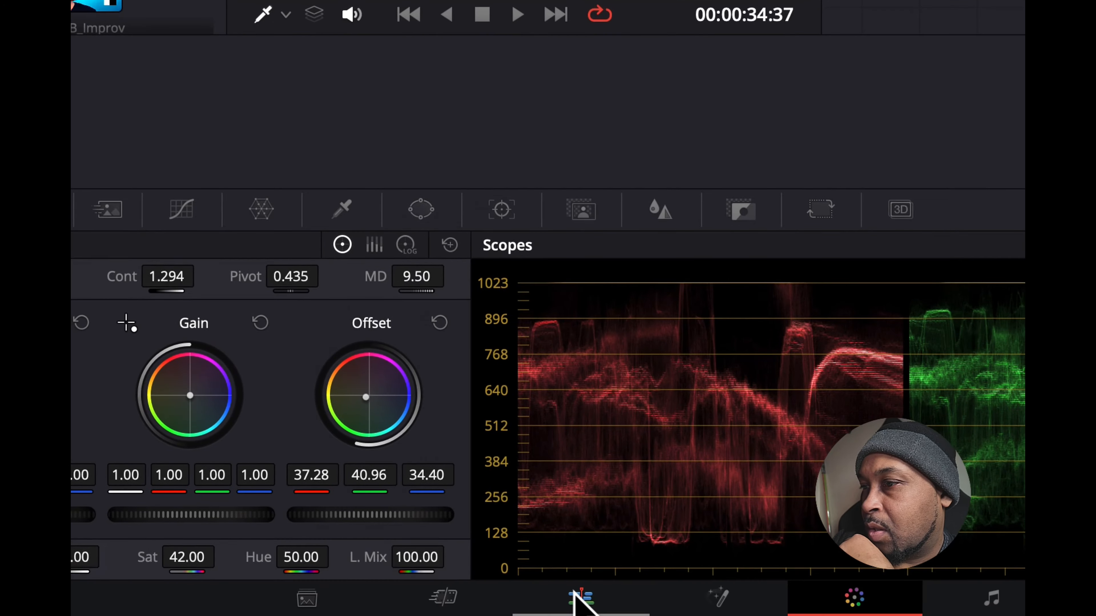
# Step: Play an earlier part of the timeline on the Edit page to review the contrast and midtone detail
pyautogui.click(570, 600)
pyautogui.click(727, 350)
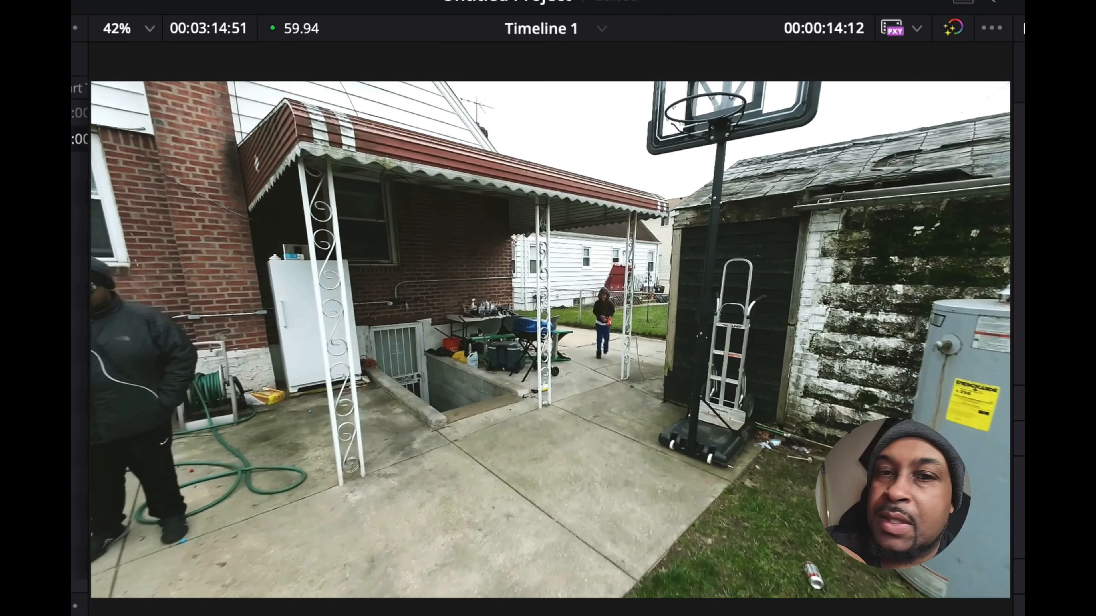
pyautogui.press('space')
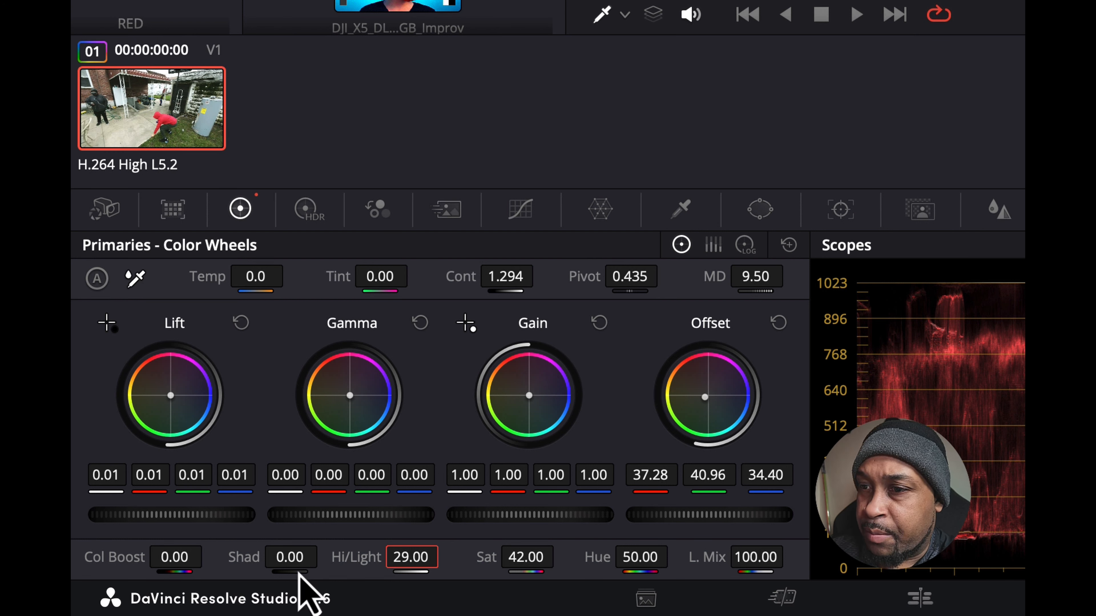
# Step: Set the clip's Color Boost to 34.50 in the primaries and play a short stretch to check it
pyautogui.moveTo(174, 557)
pyautogui.mouseDown()
pyautogui.moveTo(212, 557)
pyautogui.moveTo(177, 561)
pyautogui.mouseUp()
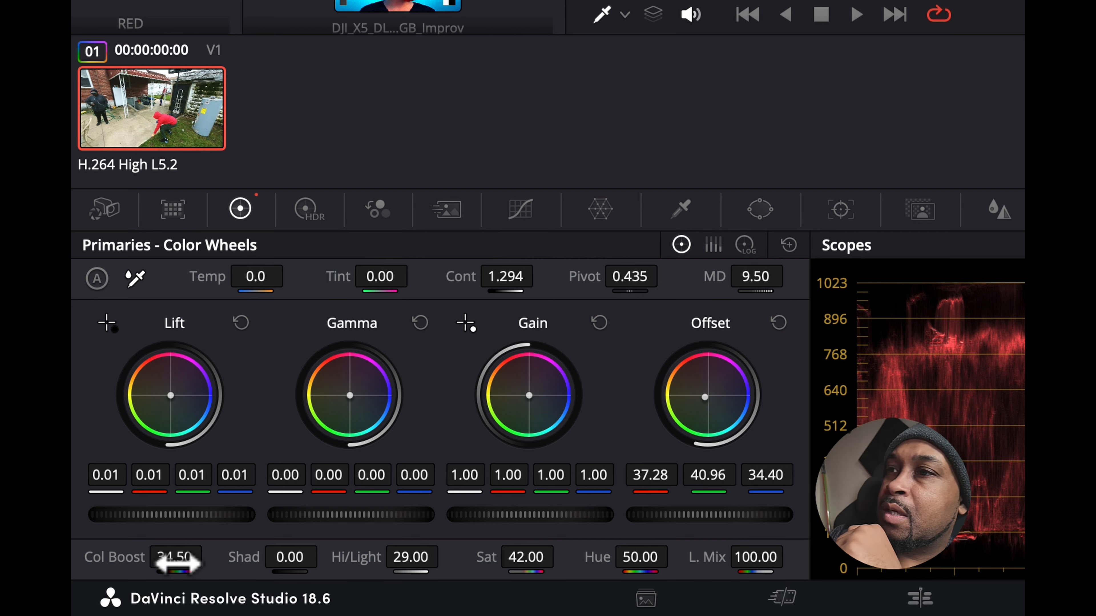
pyautogui.press('space')
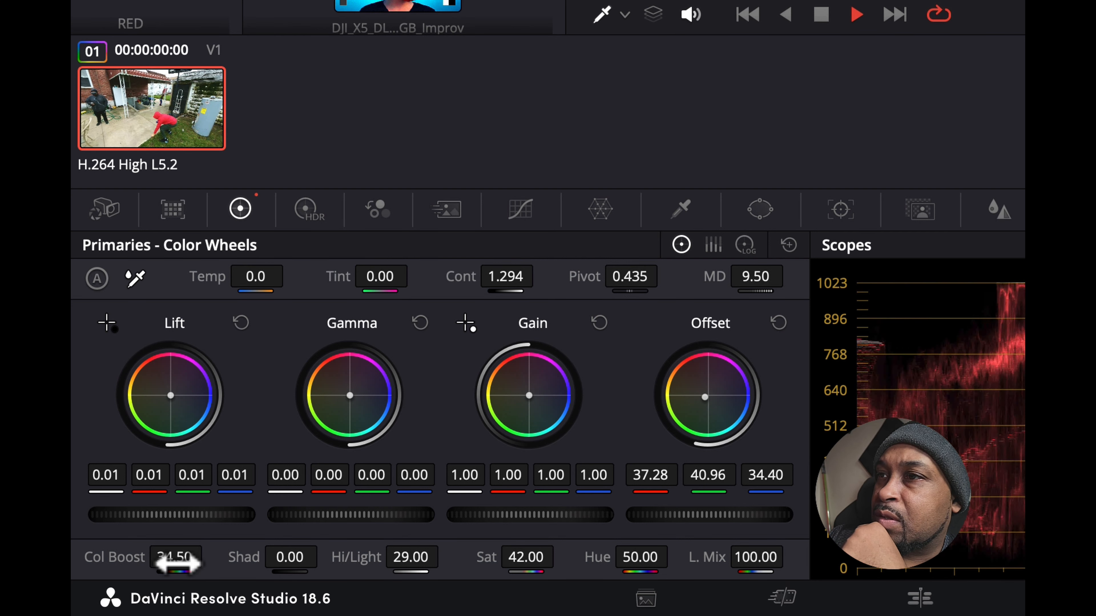
pyautogui.press('space')
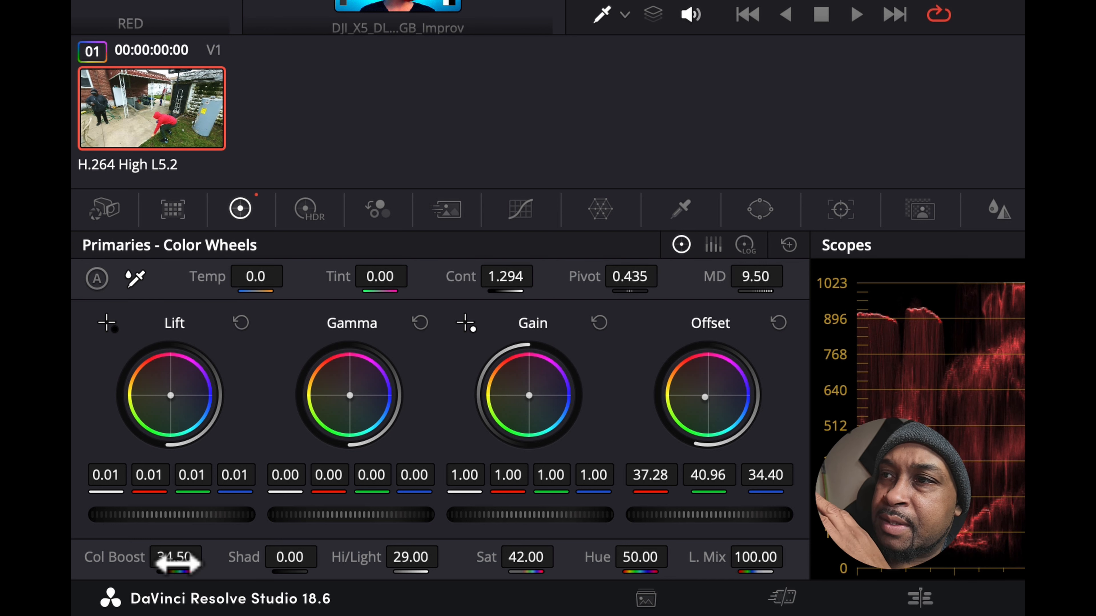
# Step: Scrub the clip forward to about 00:01:21:03 and lower its Color Boost
pyautogui.moveTo(157, 615)
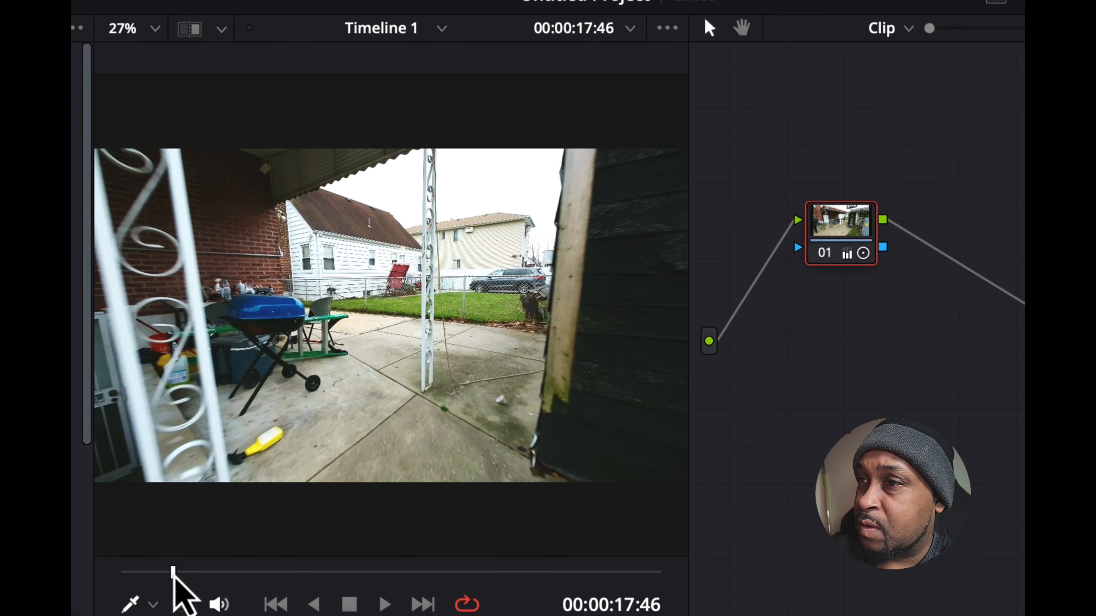
pyautogui.moveTo(174, 579); pyautogui.dragTo(349, 597)
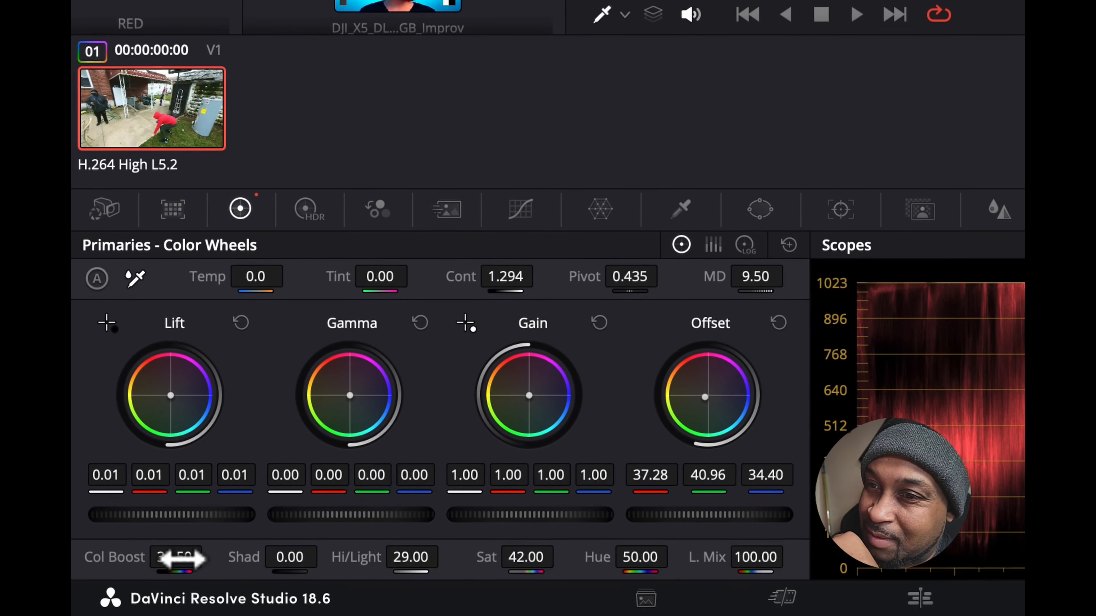
pyautogui.moveTo(181, 558); pyautogui.dragTo(112, 558)
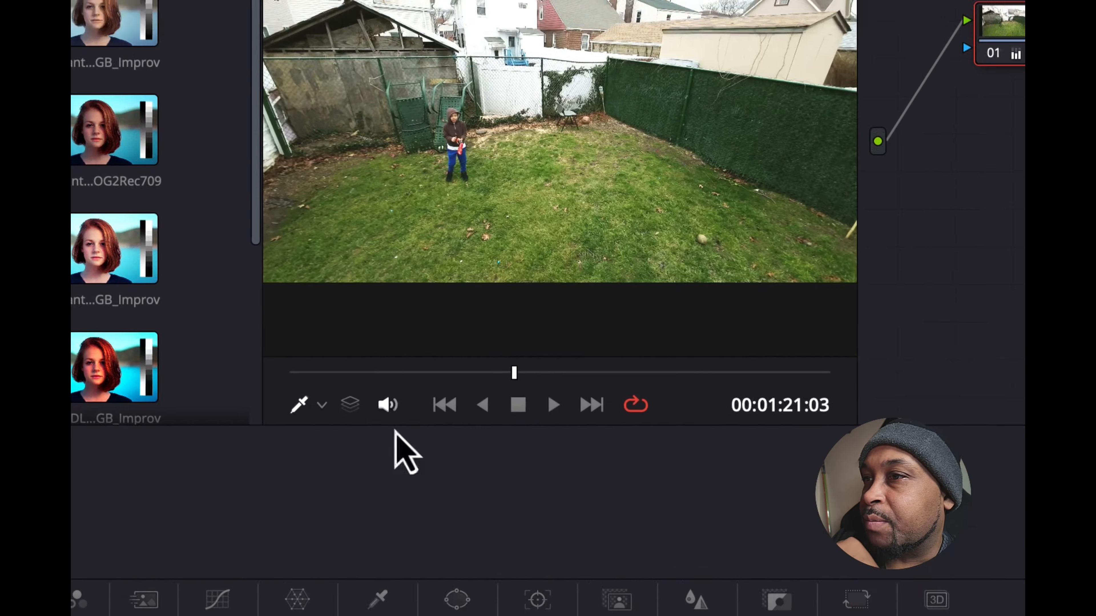
# Step: Check the grade at about 29 seconds, and play the clip from about 1 minute 9 seconds
pyautogui.click(218, 575)
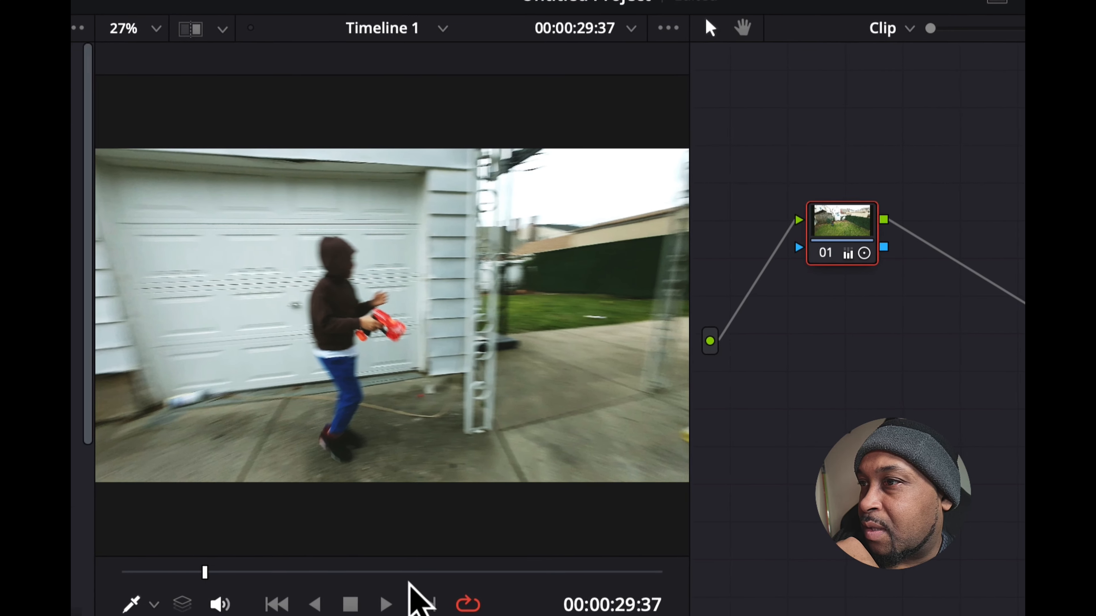
pyautogui.click(326, 575)
pyautogui.press('space')
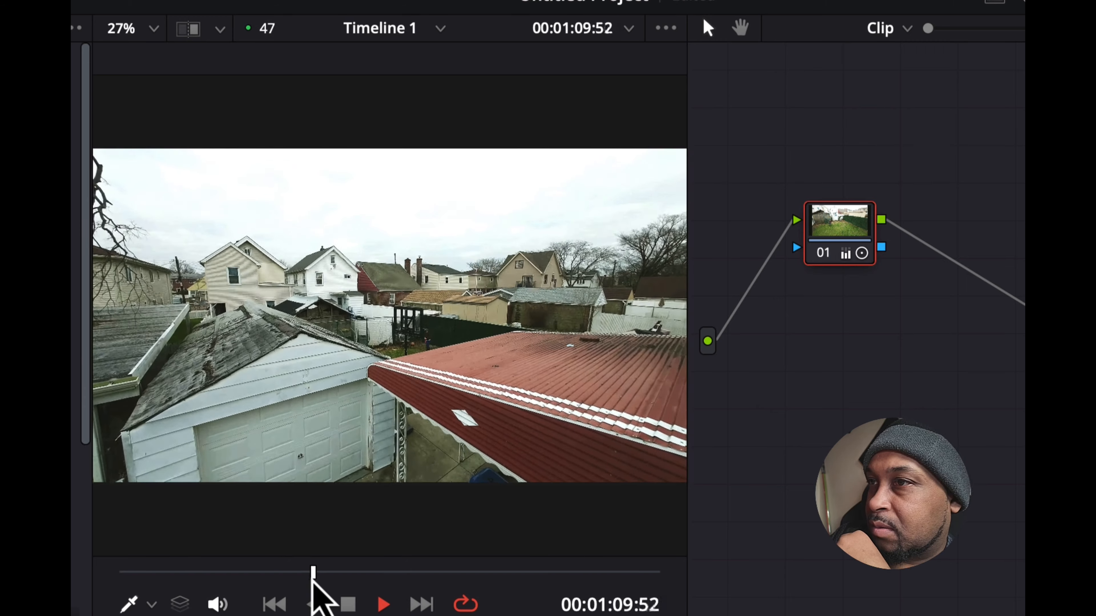
# Step: Stop playback, return to about 00:00:10:49, and export the DJI_0009.MP4 grade as the cube LUT DjiAvata SimpleGrade_1.DJI_0009
pyautogui.press('space')
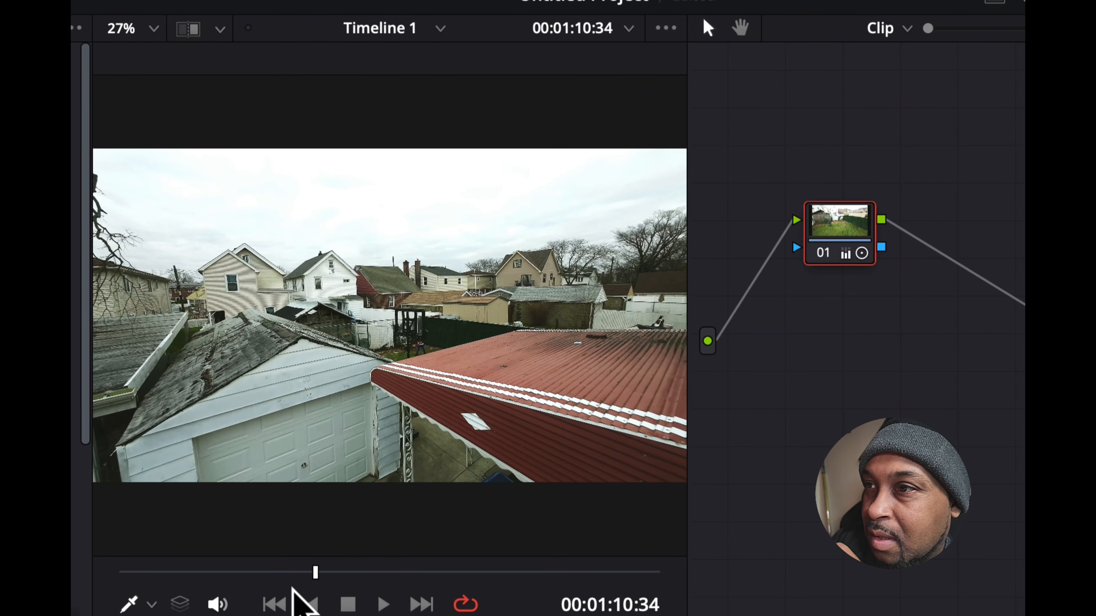
pyautogui.moveTo(314, 574); pyautogui.dragTo(149, 588)
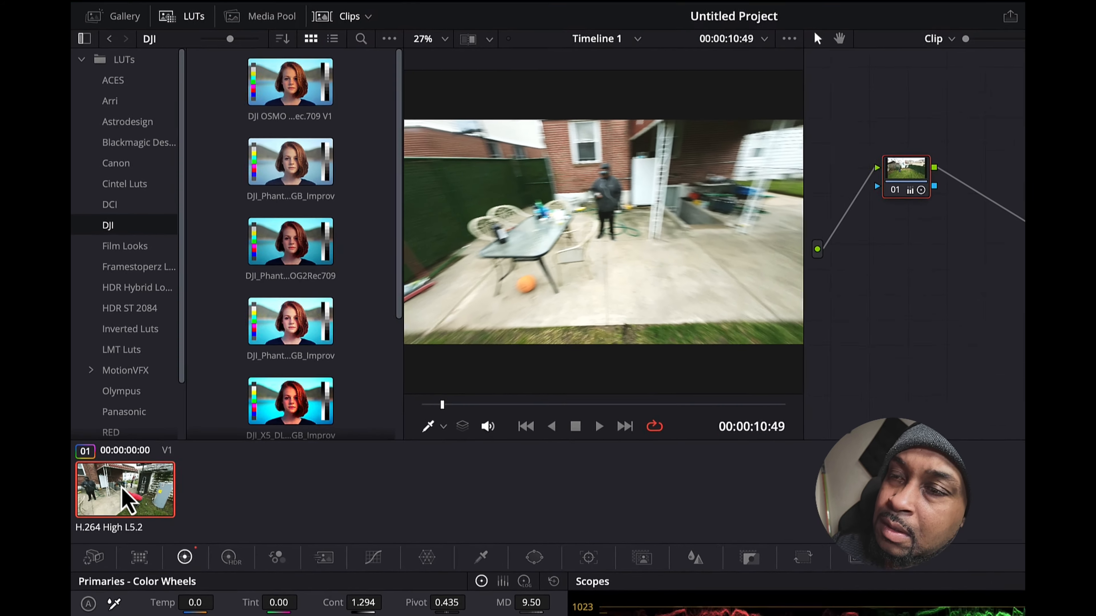
pyautogui.rightClick(141, 363)
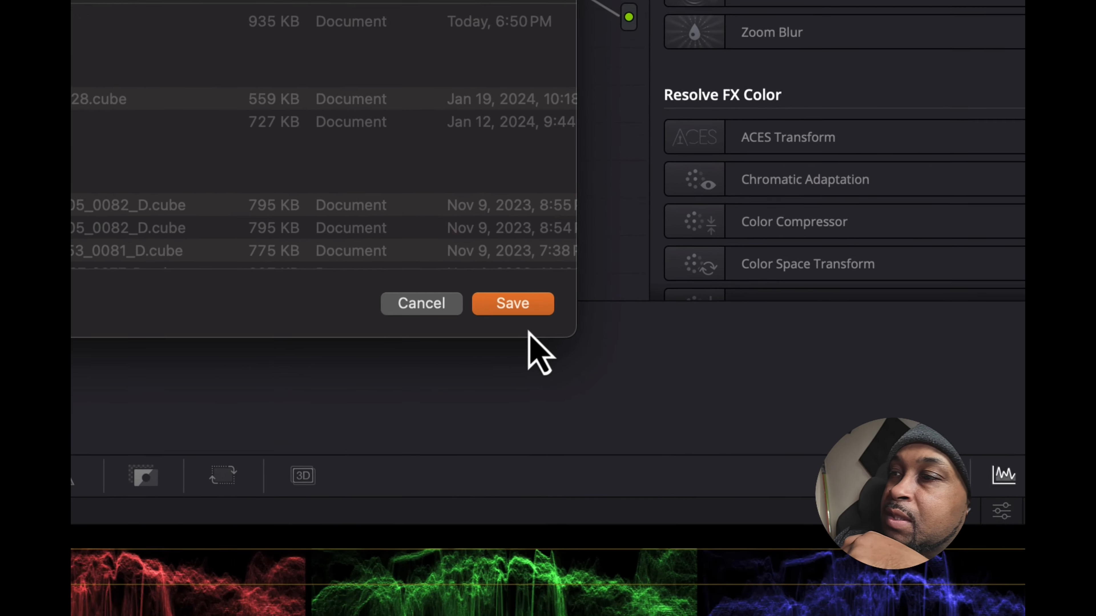
pyautogui.click(958, 551)
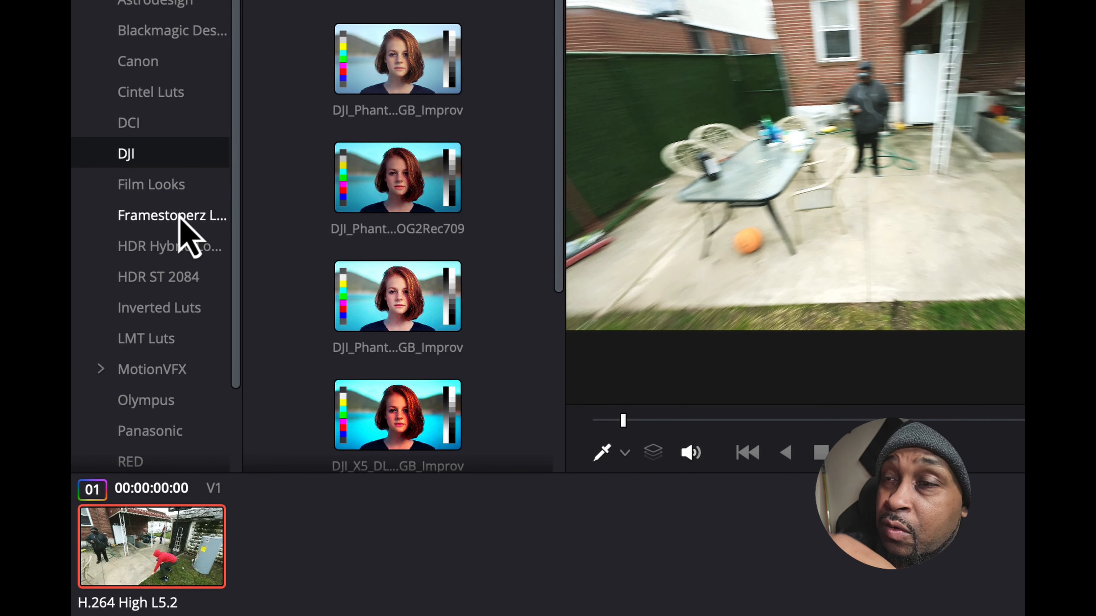
# Step: Browse the Framestoperz LUT folder for the exported DjiAvata SimpleGrade LUT
pyautogui.click(181, 215)
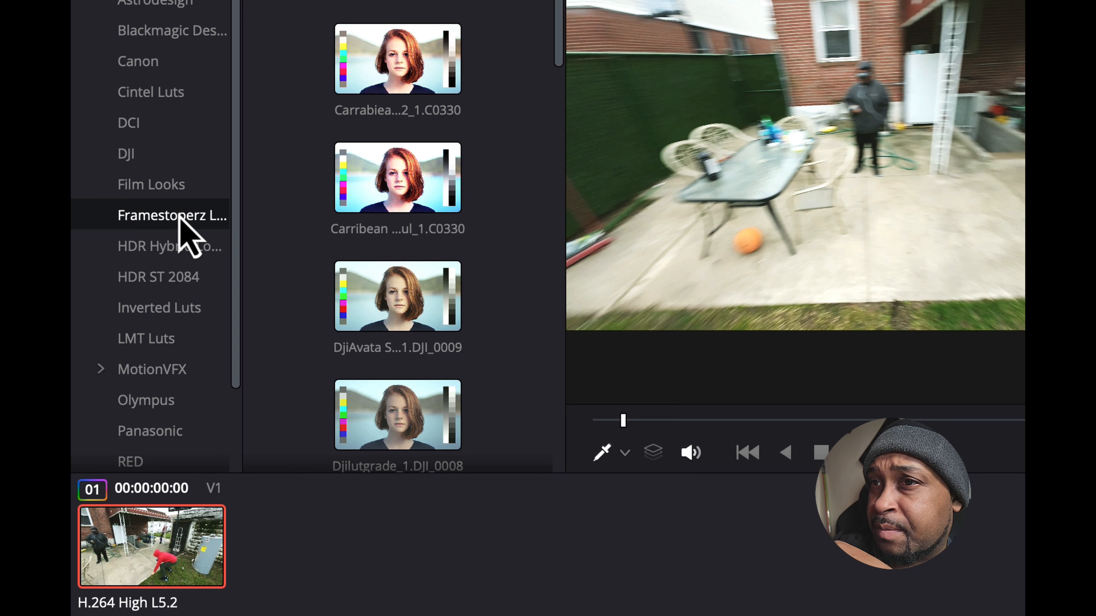
pyautogui.scroll(-3, 412, 335)
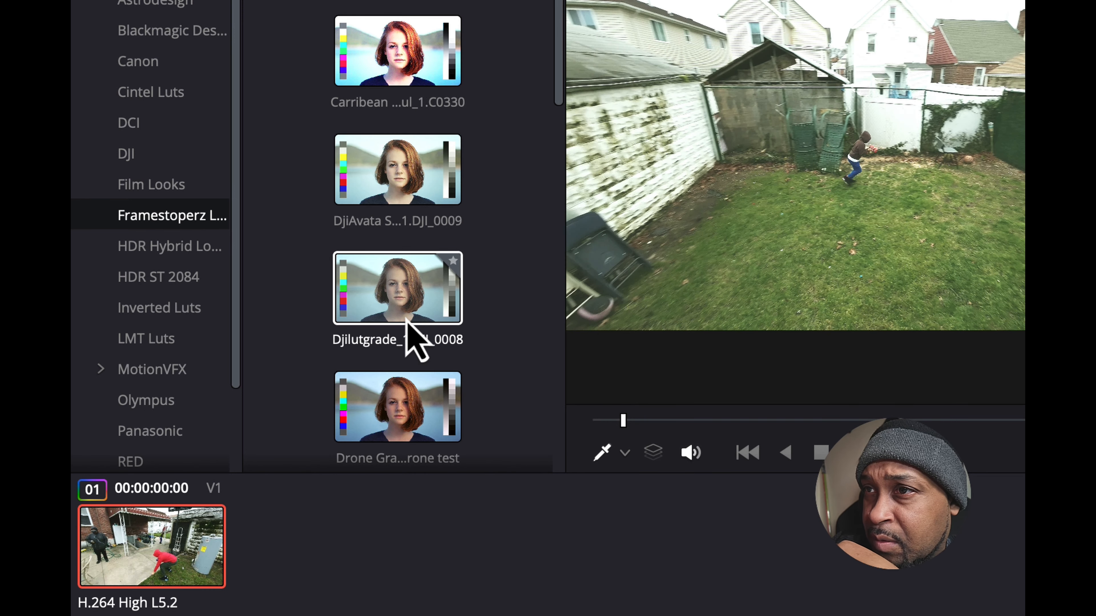
pyautogui.scroll(1, 407, 318)
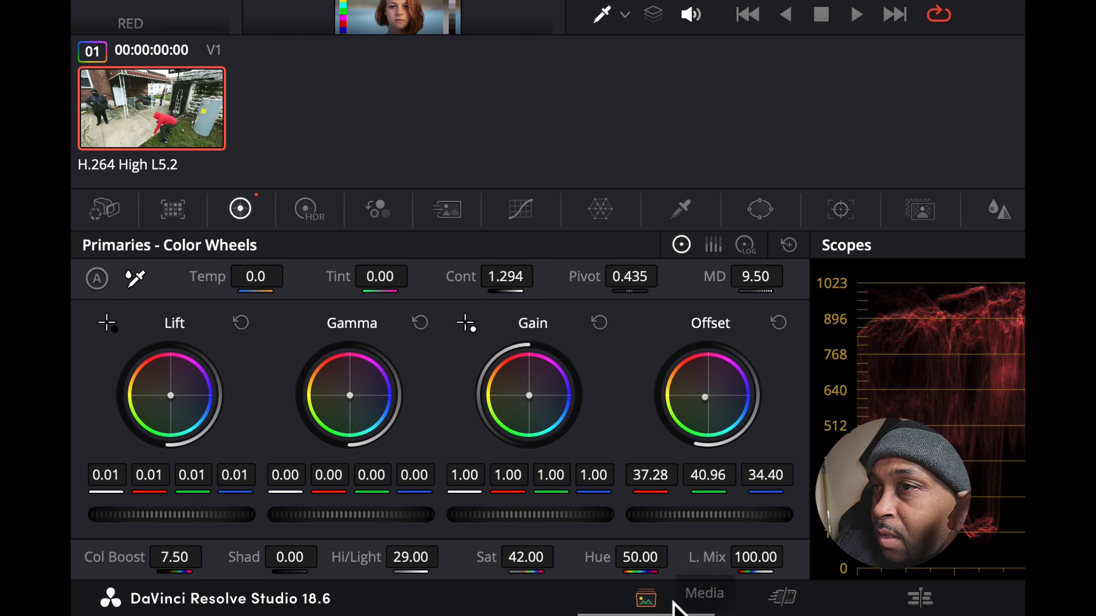
# Step: Import DJI_0011.MP4 from the Avata day 2 folder and place it after DJI_0009.MP4 on the Video 1 track
pyautogui.click(664, 601)
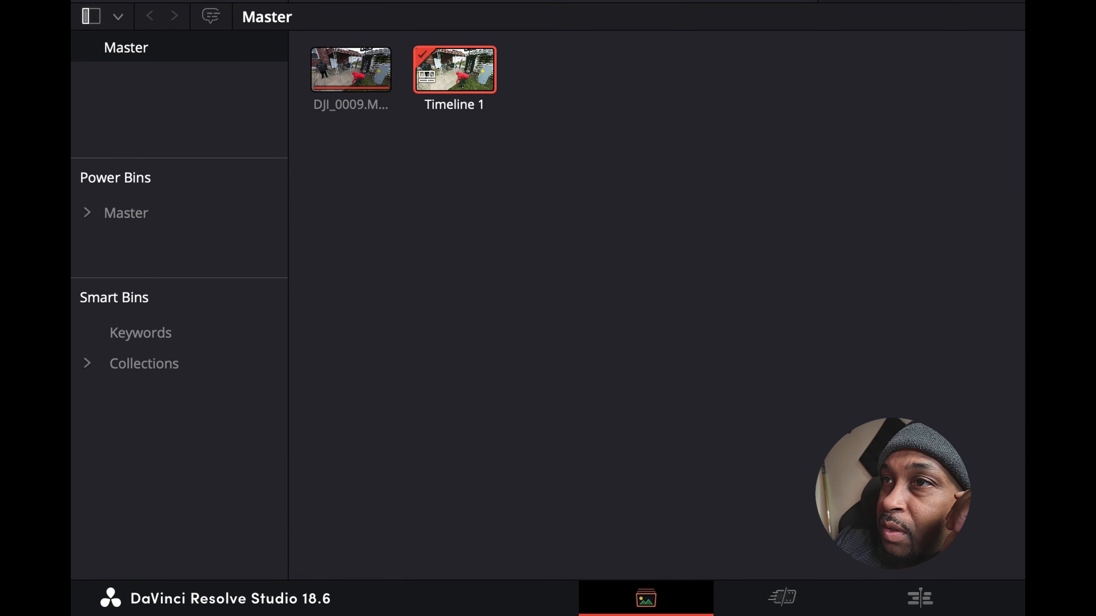
pyautogui.moveTo(672, 147); pyautogui.dragTo(472, 475)
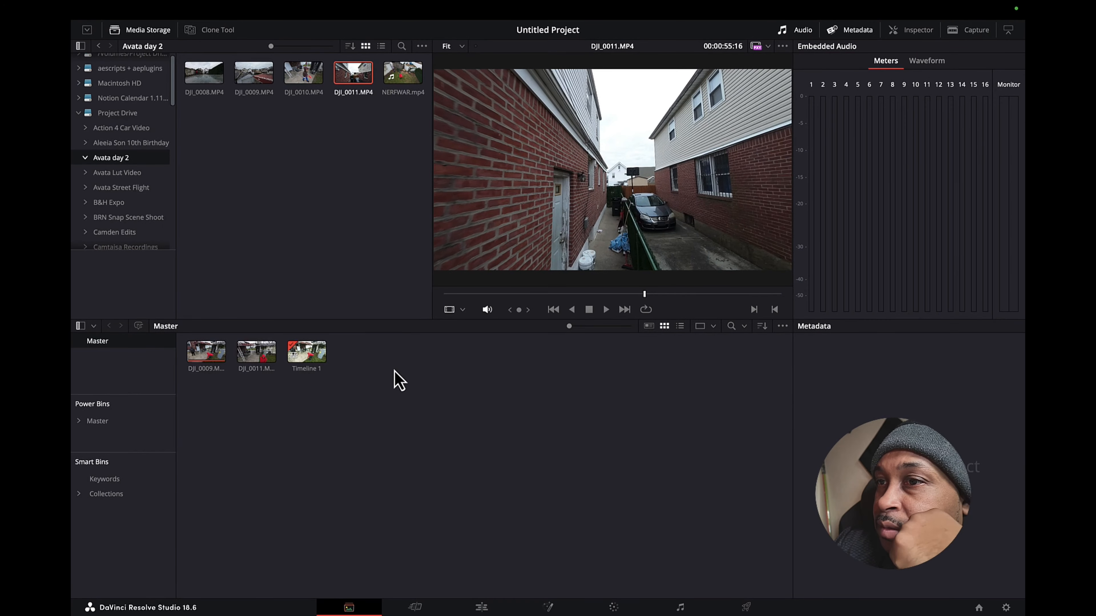
pyautogui.click(479, 607)
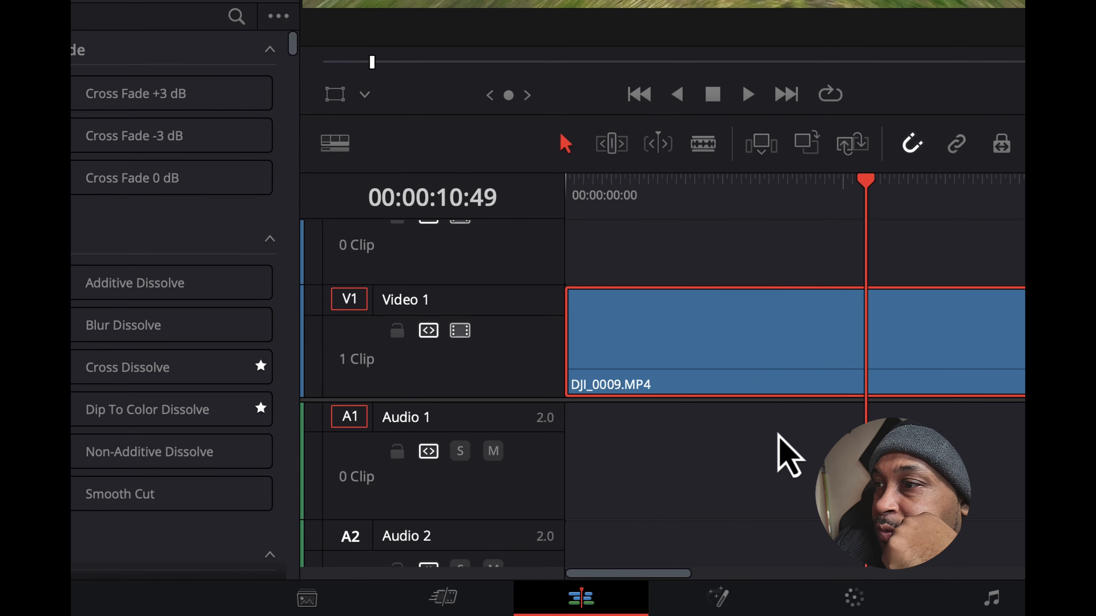
pyautogui.hscroll(10, 785, 453)
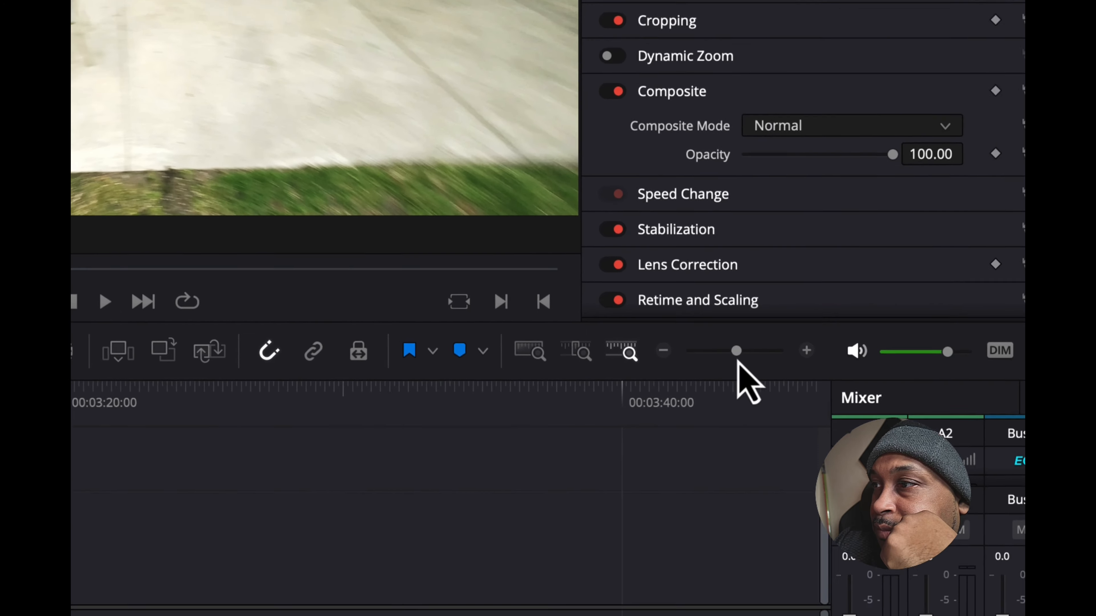
pyautogui.moveTo(737, 363); pyautogui.dragTo(666, 365)
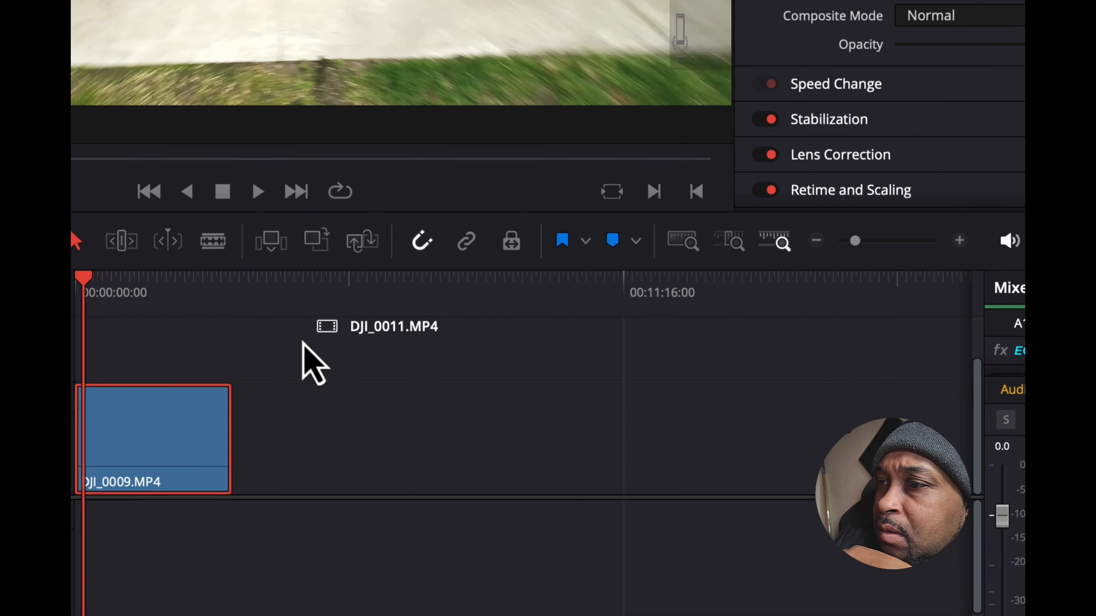
pyautogui.moveTo(304, 345); pyautogui.dragTo(399, 348)
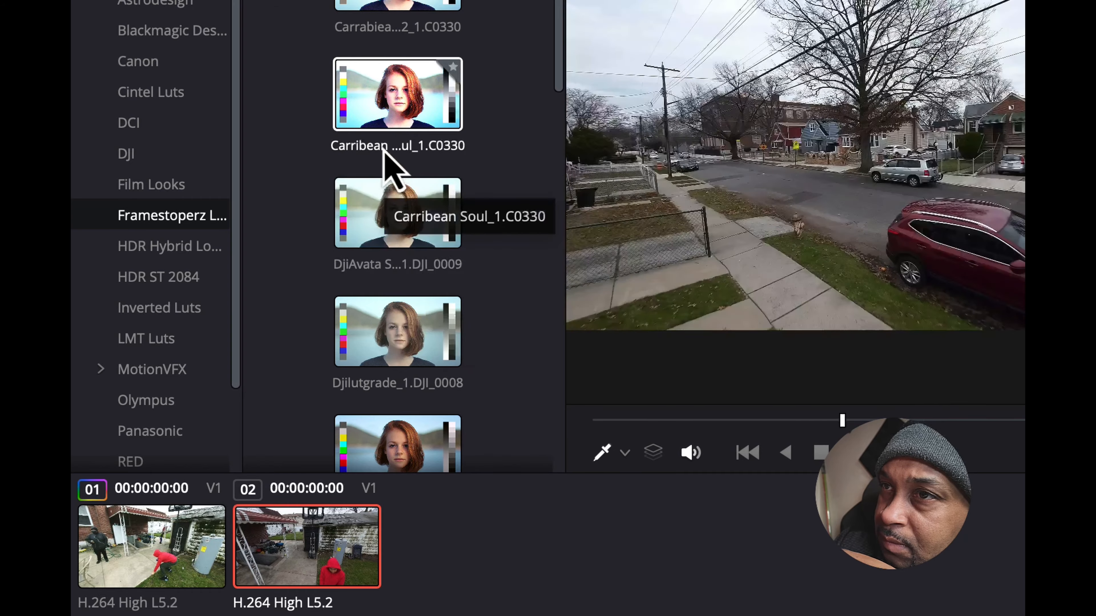
# Step: Apply the DjiAvata SimpleGrade_1.DJI_0009 LUT to the DJI_0011.MP4 clip, undoing it once to compare with the ungraded footage before reapplying it
pyautogui.doubleClick(388, 226)
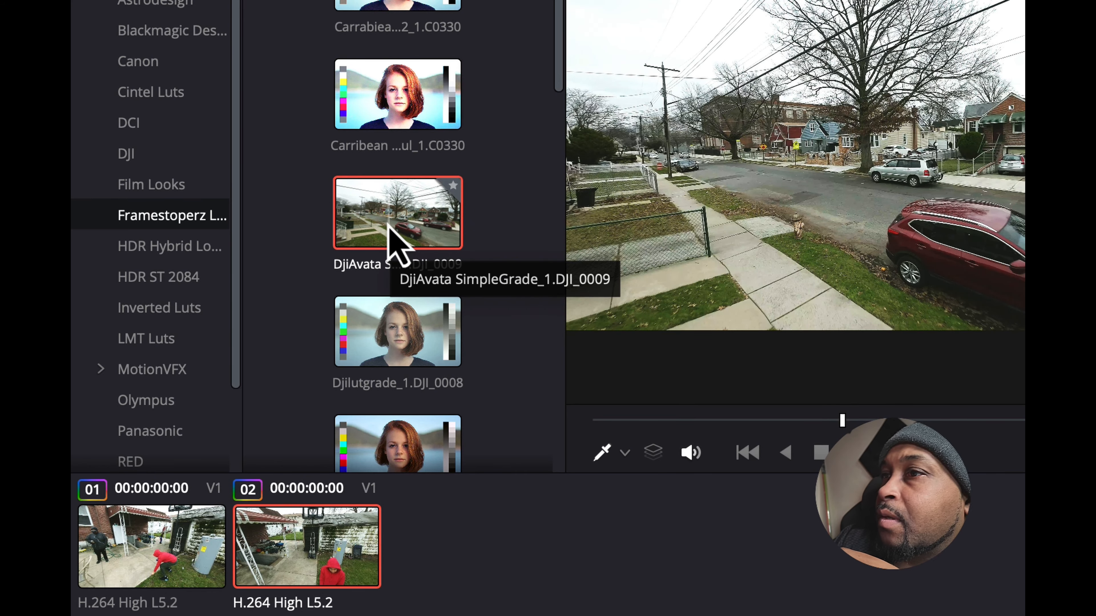
pyautogui.press('super+z')
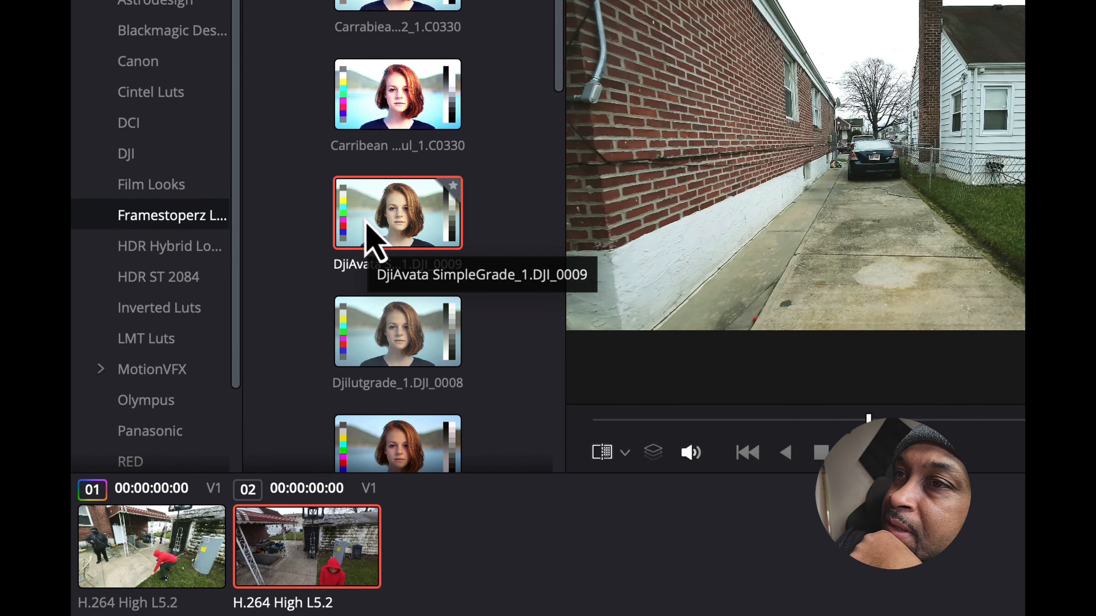
pyautogui.doubleClick(364, 221)
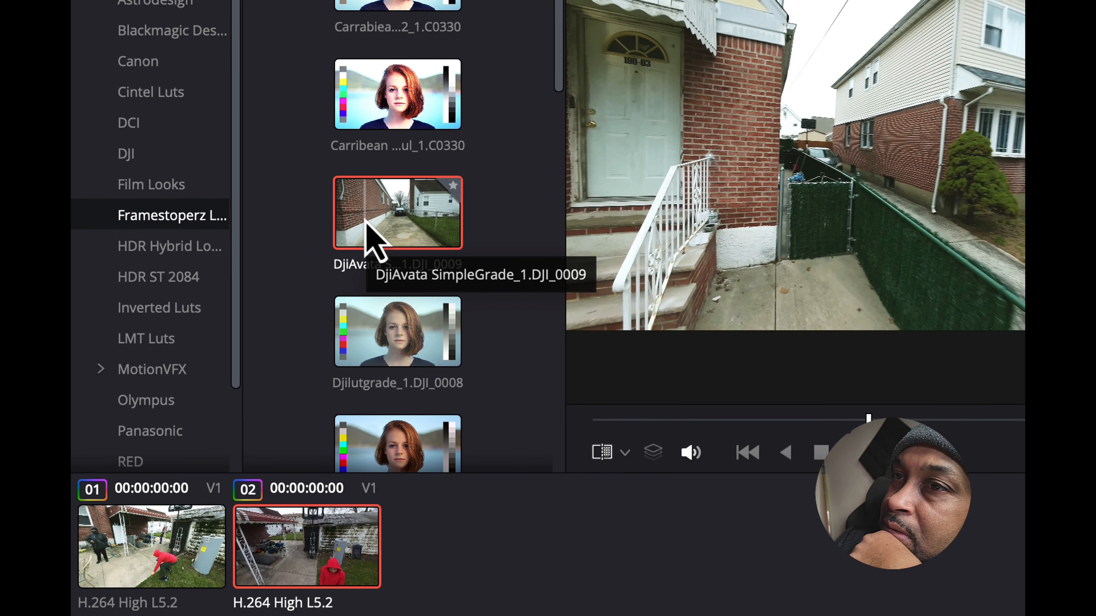